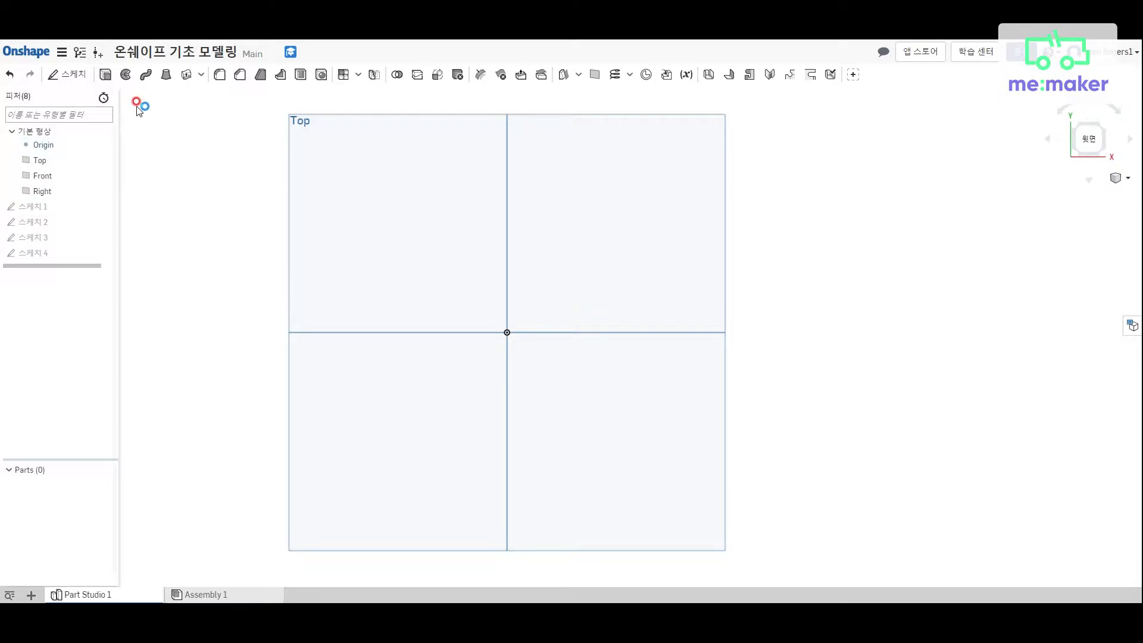
# Start a sketch on the Top plane and draw a circumscribed hexagon, inner circle about 49 mm across, in the upper-left quadrant
pyautogui.click(74, 74)
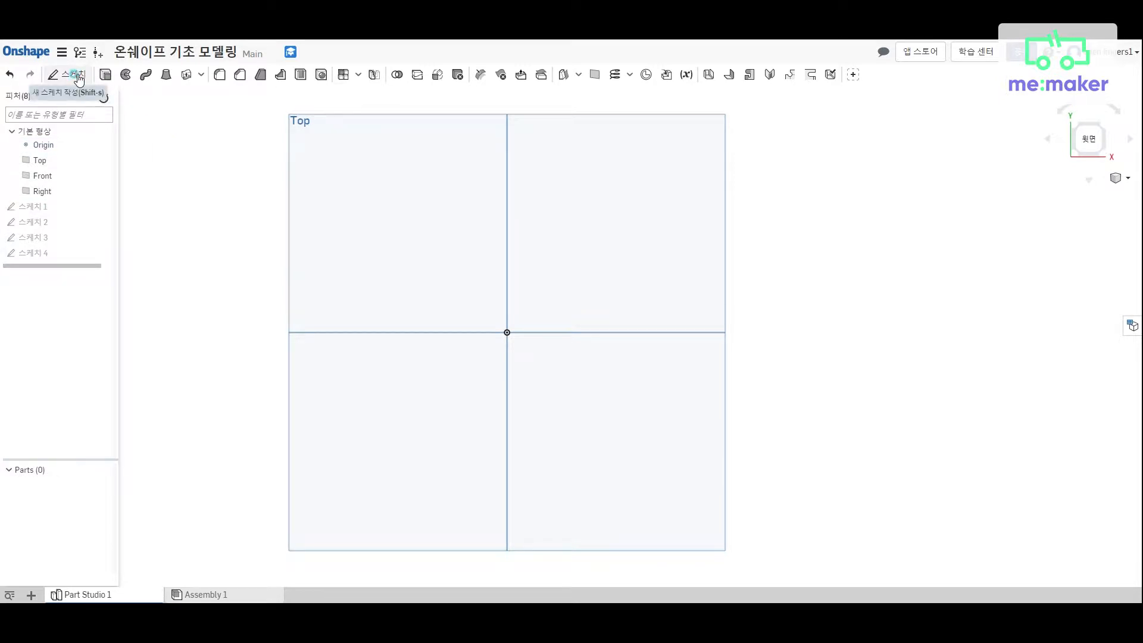
pyautogui.click(374, 203)
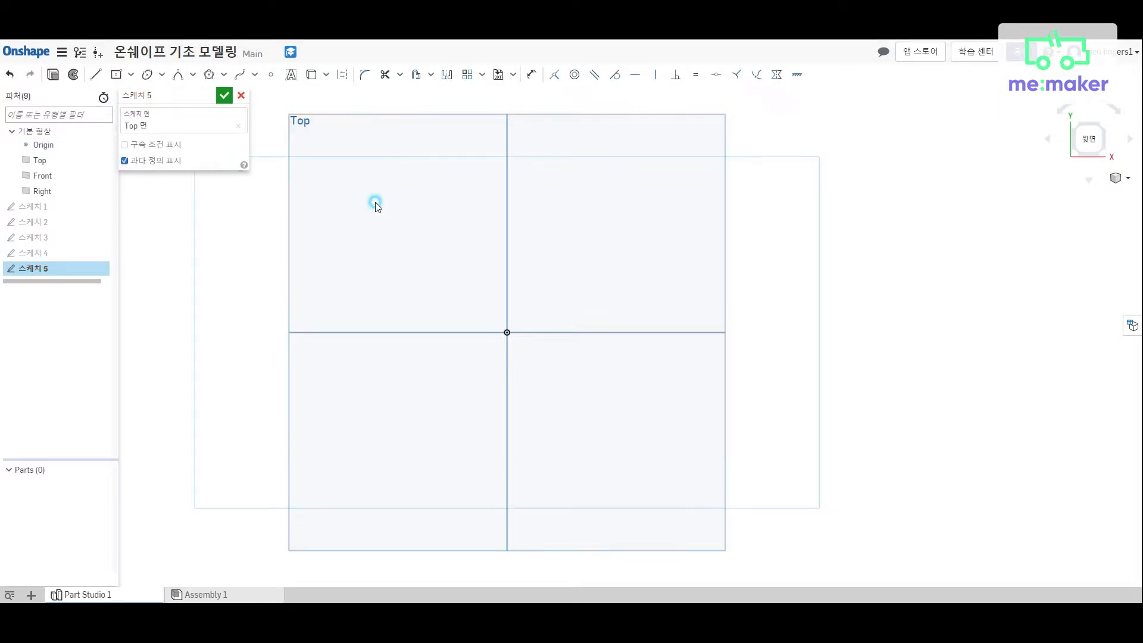
pyautogui.click(210, 76)
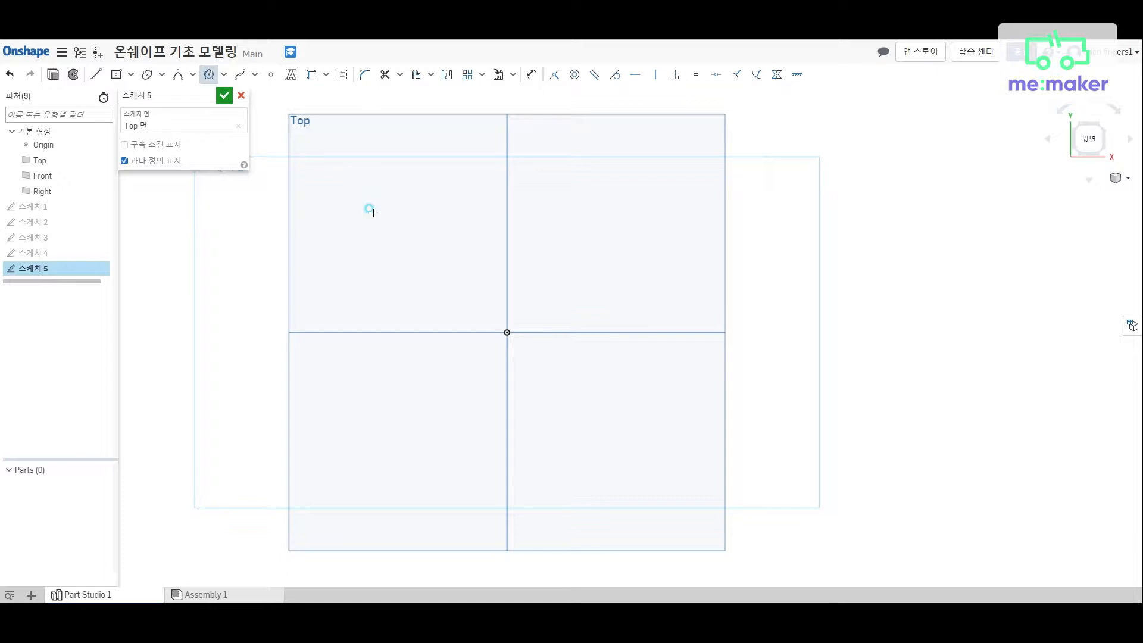
pyautogui.moveTo(373, 212); pyautogui.dragTo(443, 213)
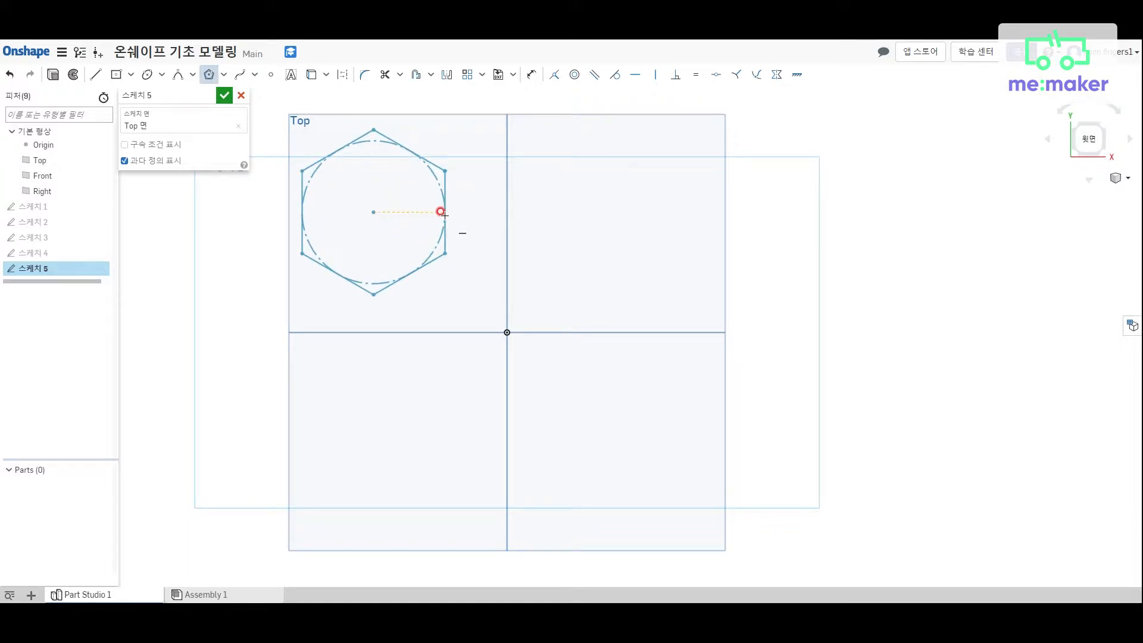
pyautogui.click(444, 212)
pyautogui.click(445, 207)
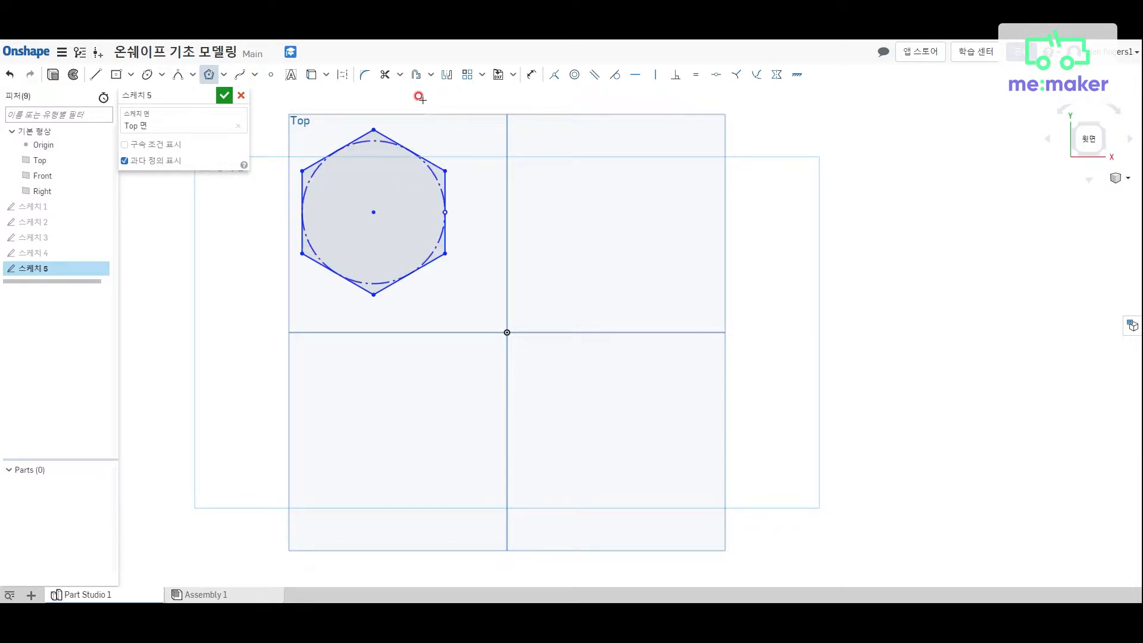
# Dimension the diameter of the hexagon's construction circle to 40 mm
pyautogui.click(531, 75)
pyautogui.click(437, 184)
pyautogui.click(491, 177)
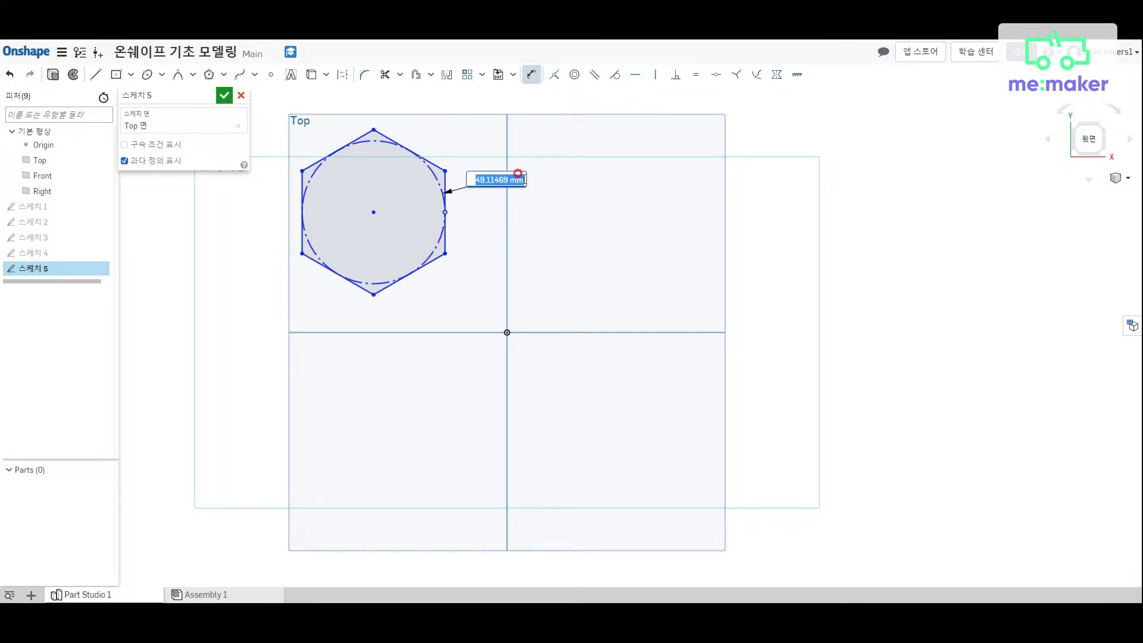
pyautogui.write('40')
pyautogui.press('Return')
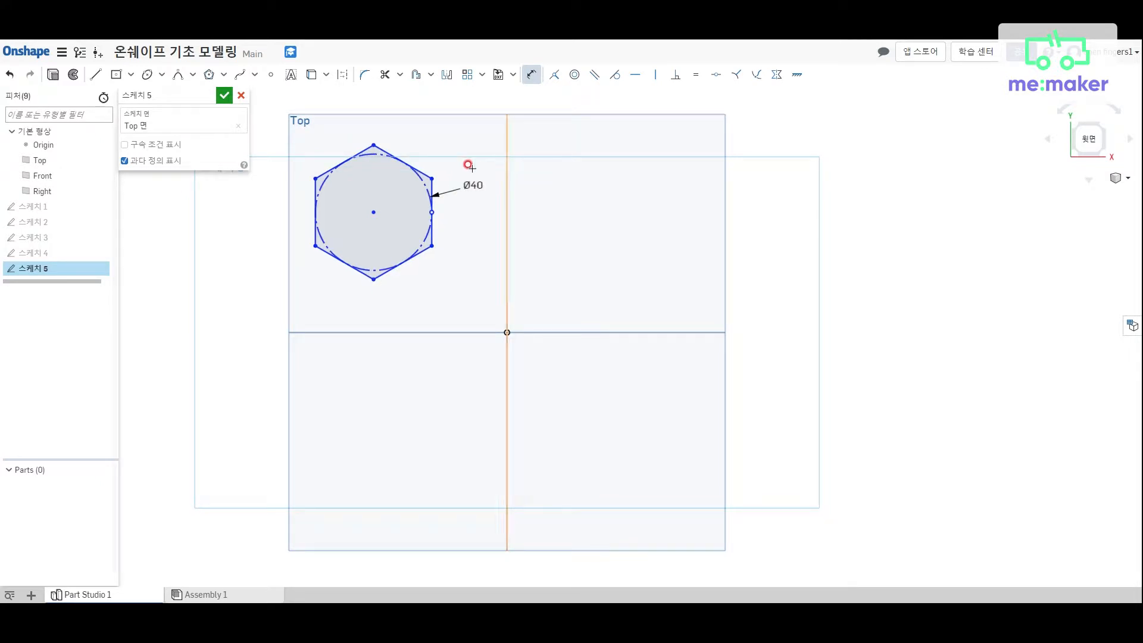
# Add a driven reference dimension for the length of the hexagon's upper-right edge
pyautogui.click(411, 162)
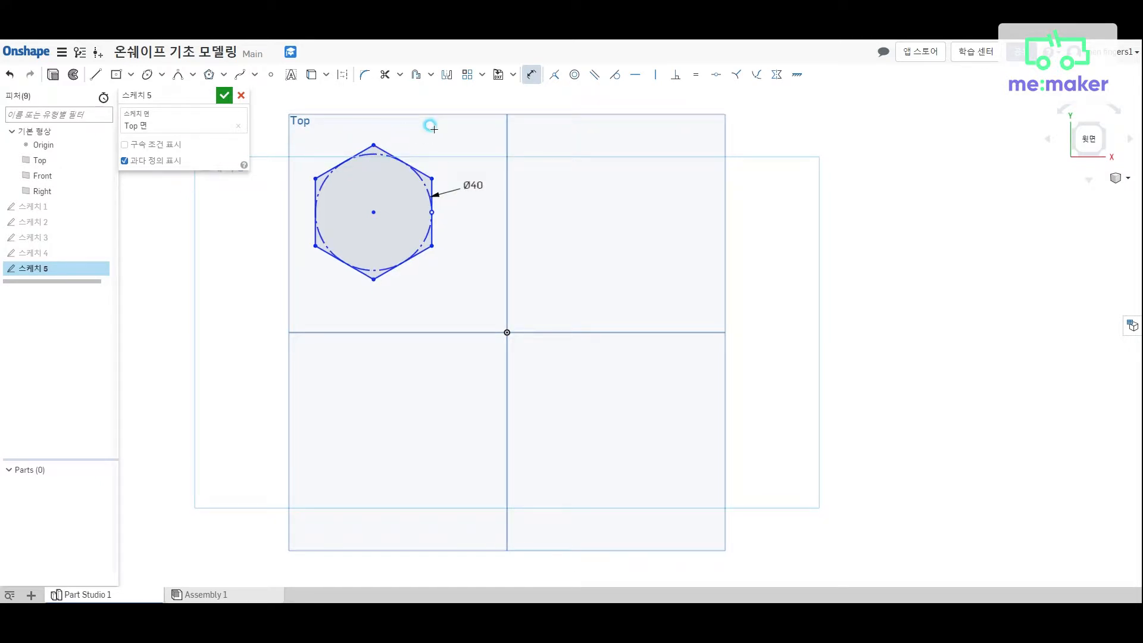
pyautogui.press('Escape')
pyautogui.press('u')
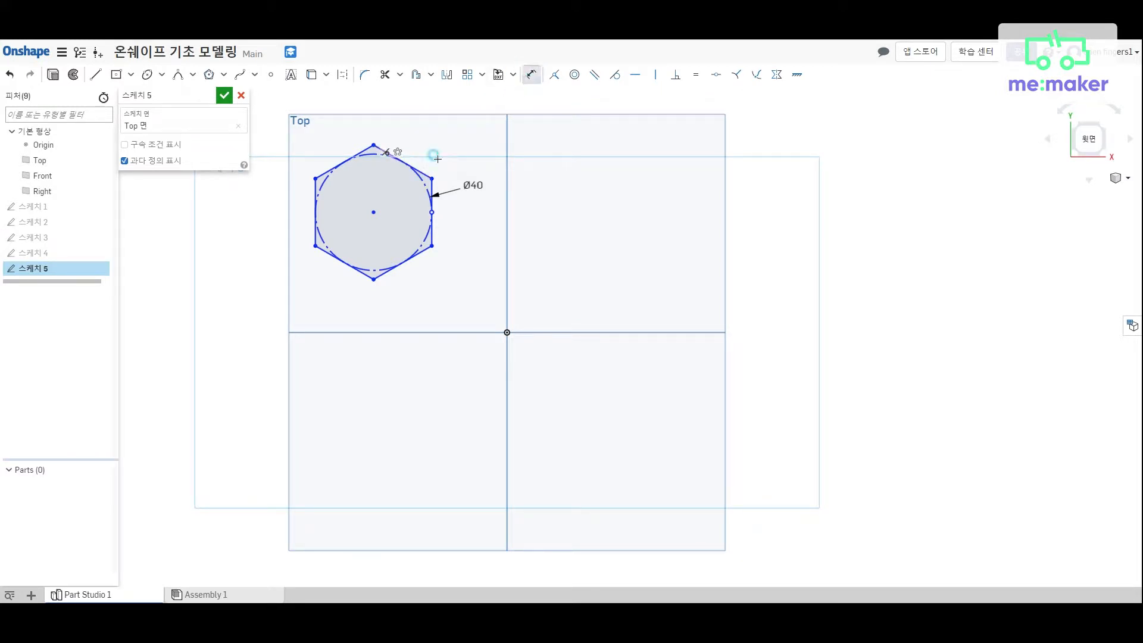
pyautogui.click(425, 174)
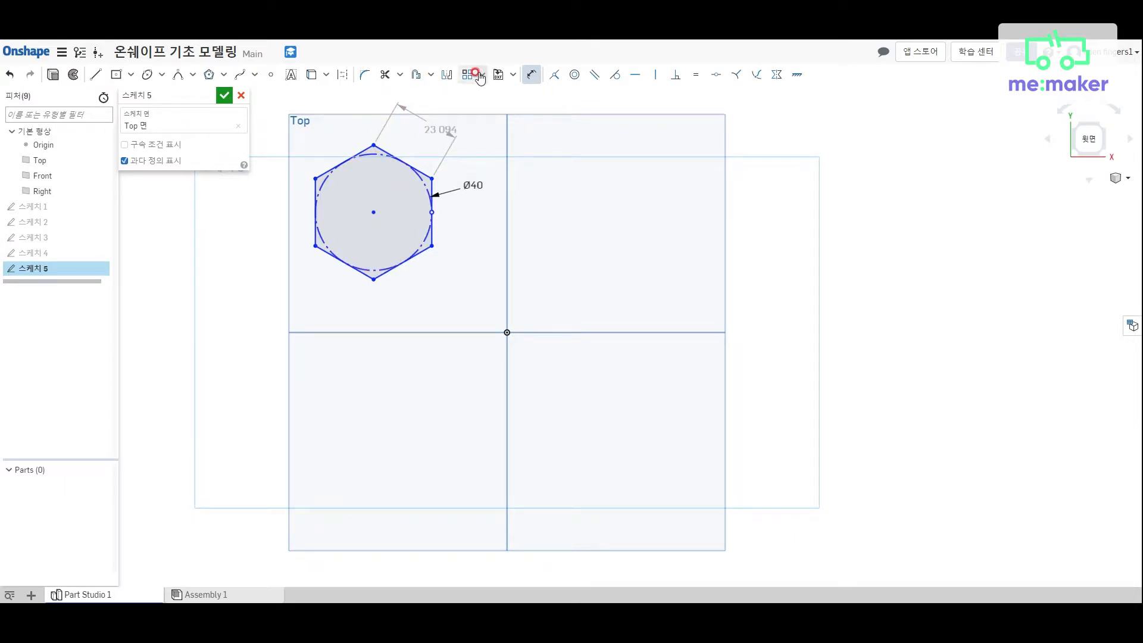
# Add a driven vertical dimension between the hexagon's center and its top vertex
pyautogui.click(373, 145)
pyautogui.click(381, 198)
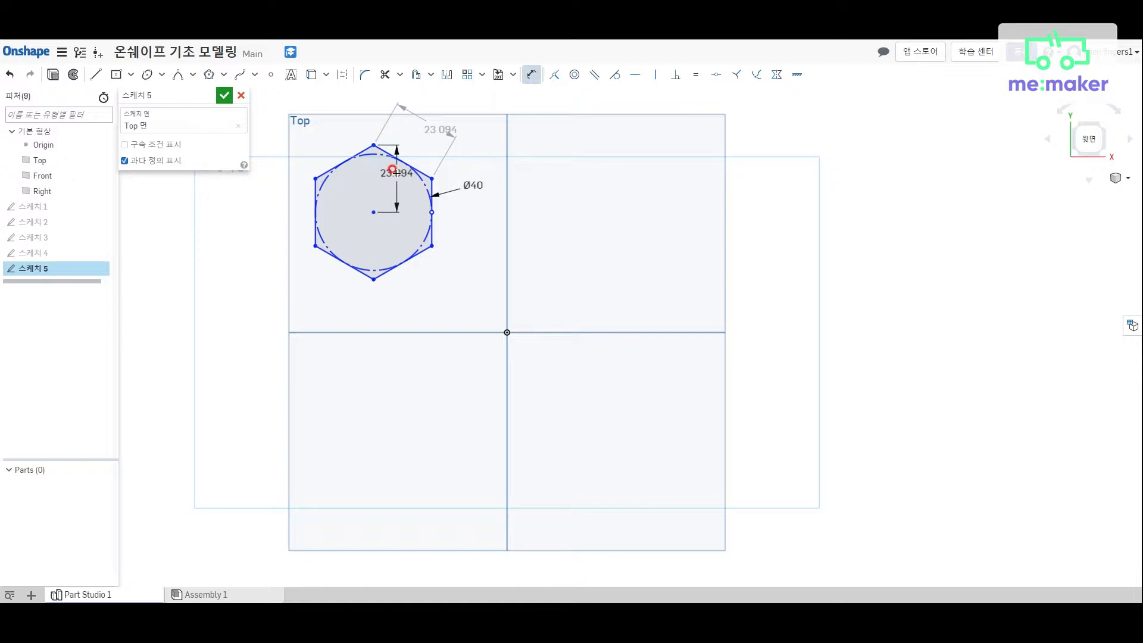
pyautogui.click(399, 174)
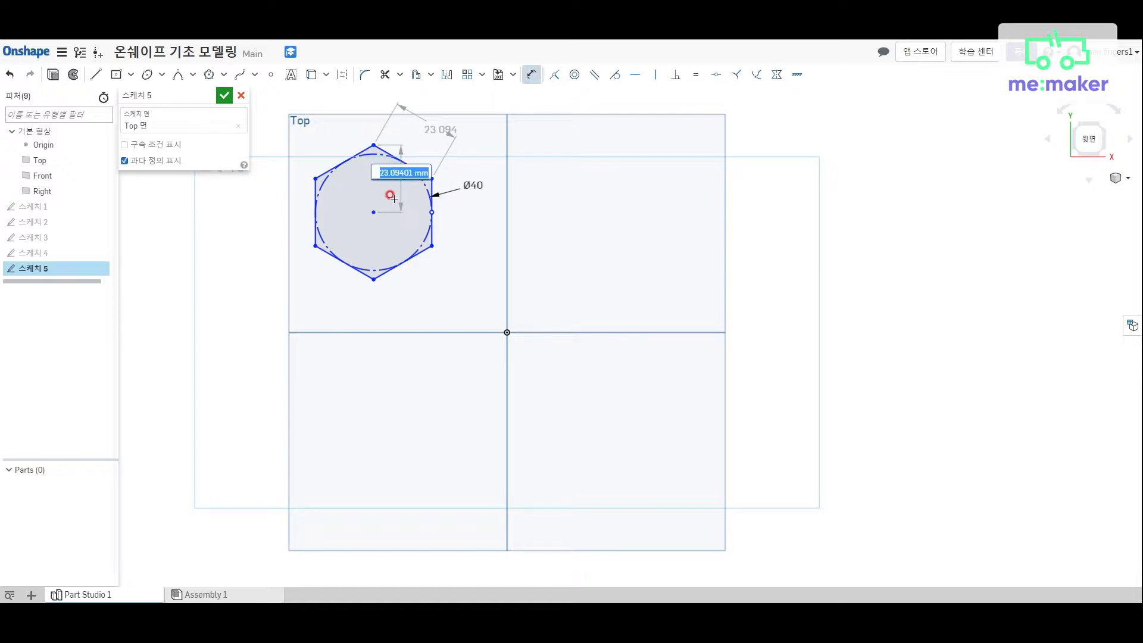
pyautogui.press('Return')
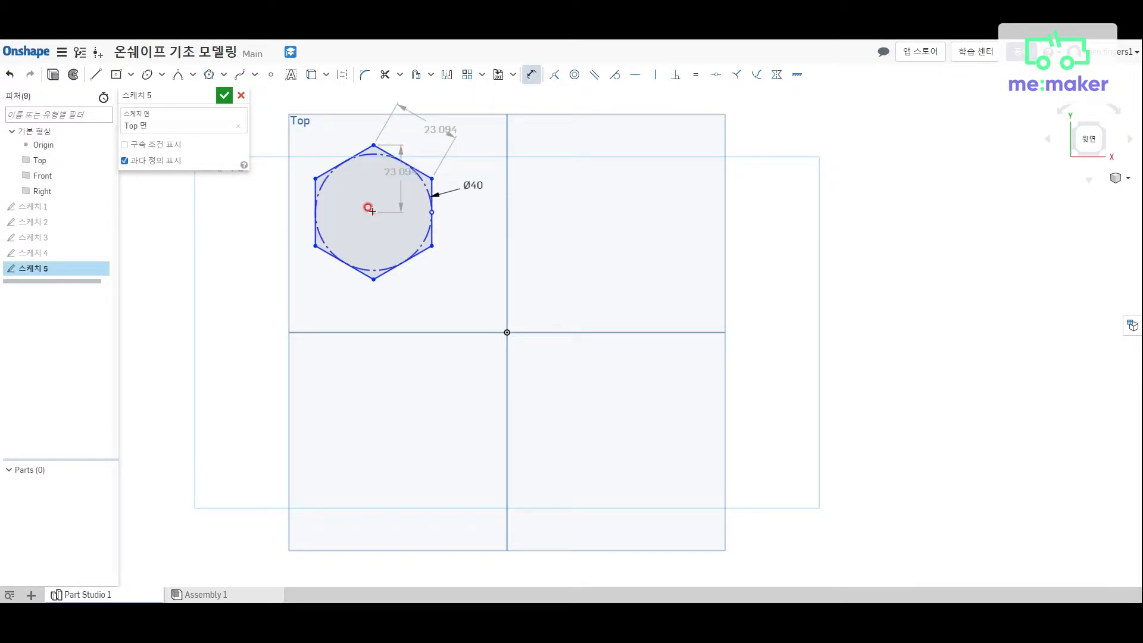
# Add a driven dimension from the hexagon's center to its upper-right vertex and move the vertical center-to-vertex dimension to the left half
pyautogui.click(431, 178)
pyautogui.click(415, 207)
pyautogui.click(416, 227)
pyautogui.click(430, 174)
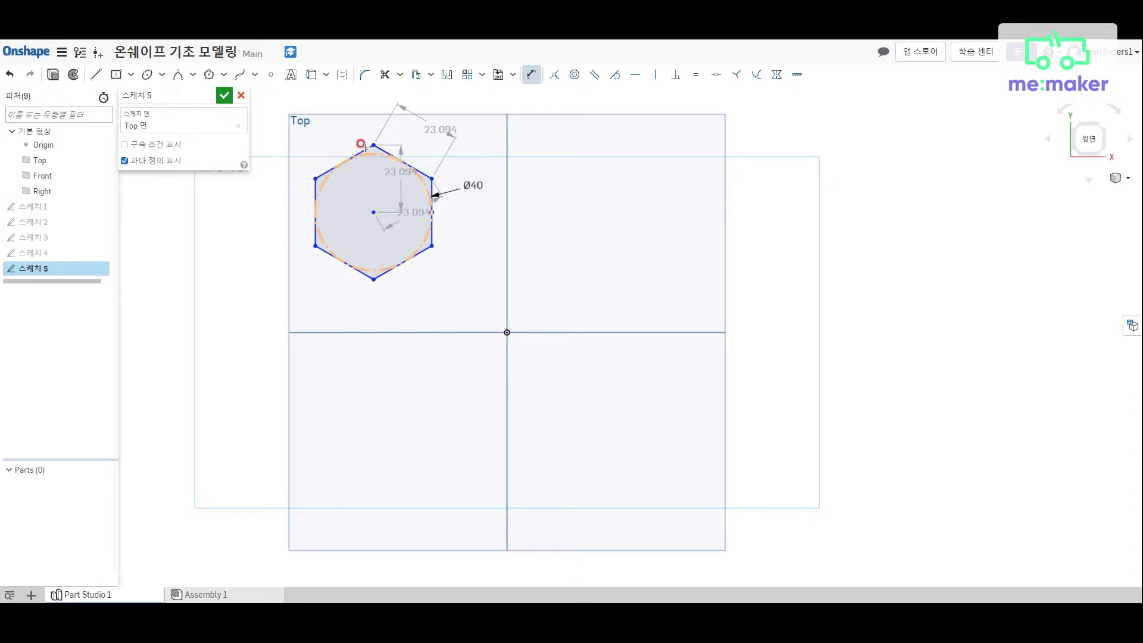
pyautogui.moveTo(398, 172); pyautogui.dragTo(347, 171)
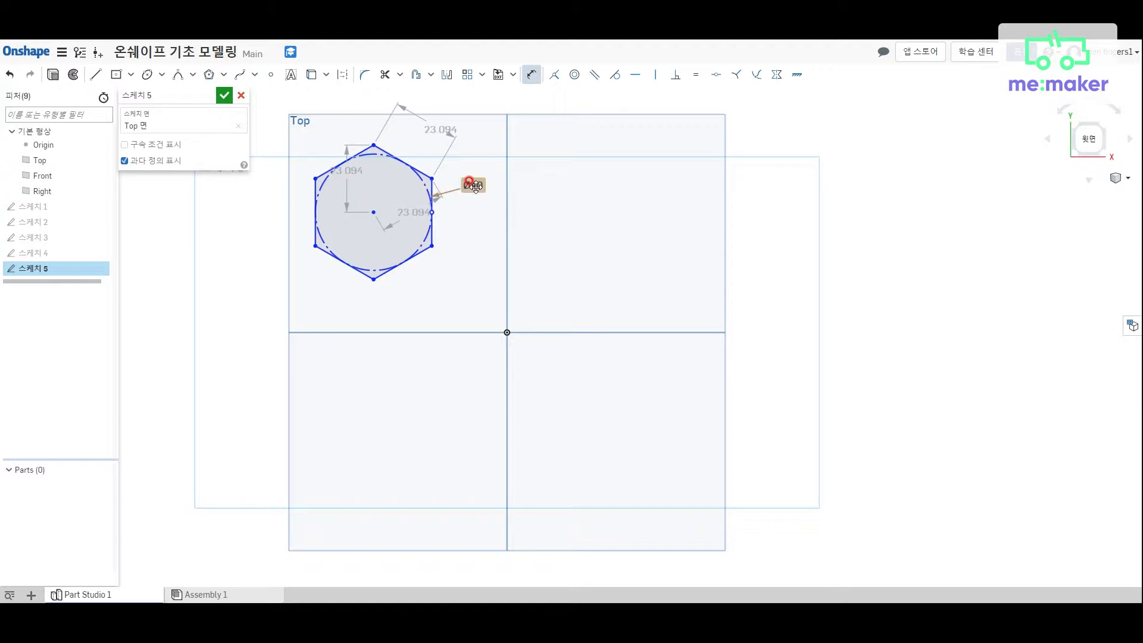
pyautogui.scroll(3, 418, 214)
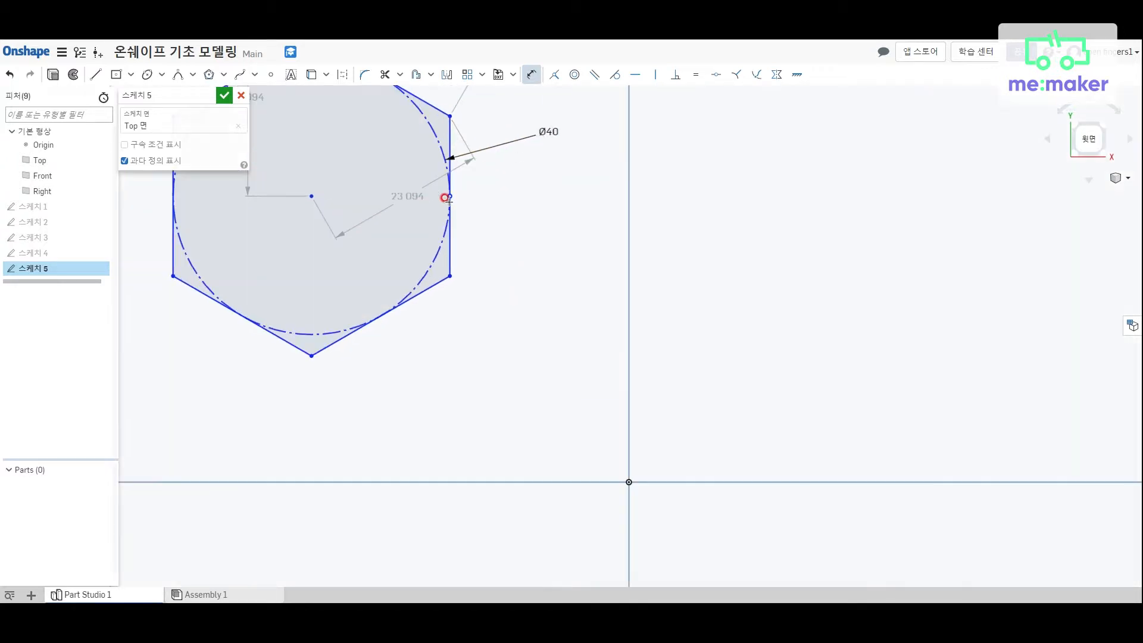
pyautogui.scroll(-1, 450, 200)
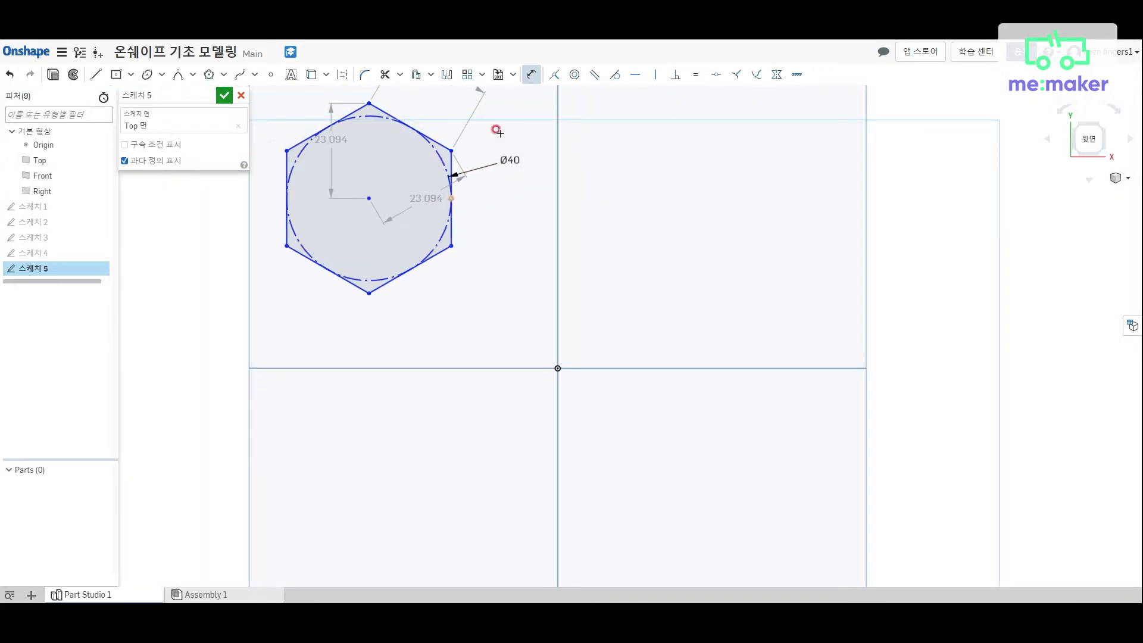
pyautogui.scroll(-2, 557, 368)
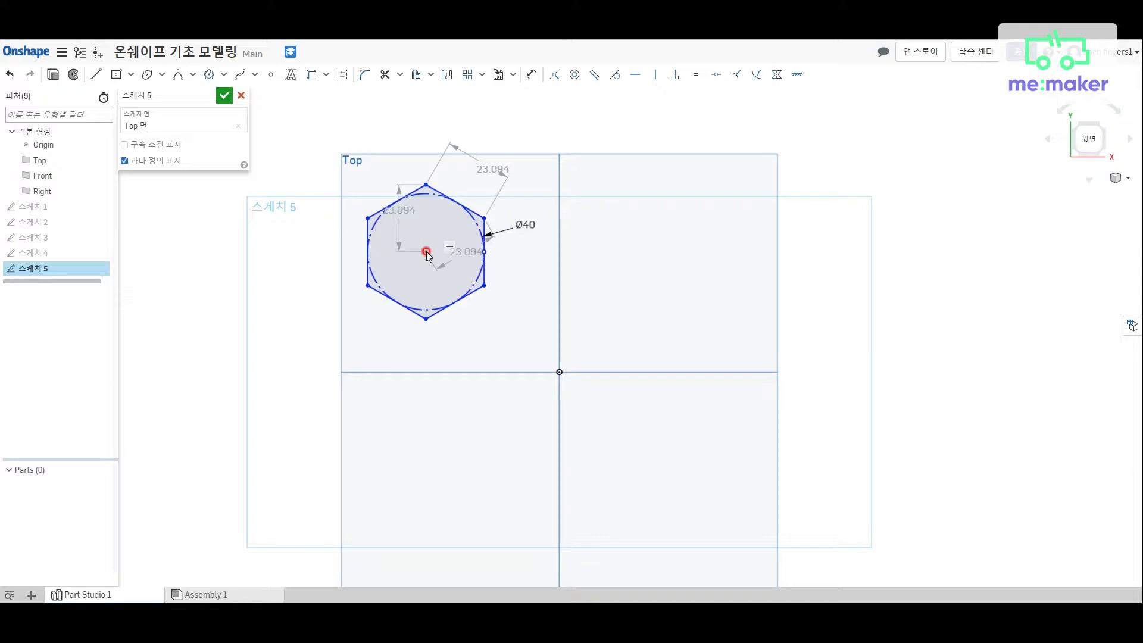
# Dimension the horizontal distance from the hexagon's center to the vertical axis through the origin as 40 mm
pyautogui.click(532, 75)
pyautogui.click(554, 255)
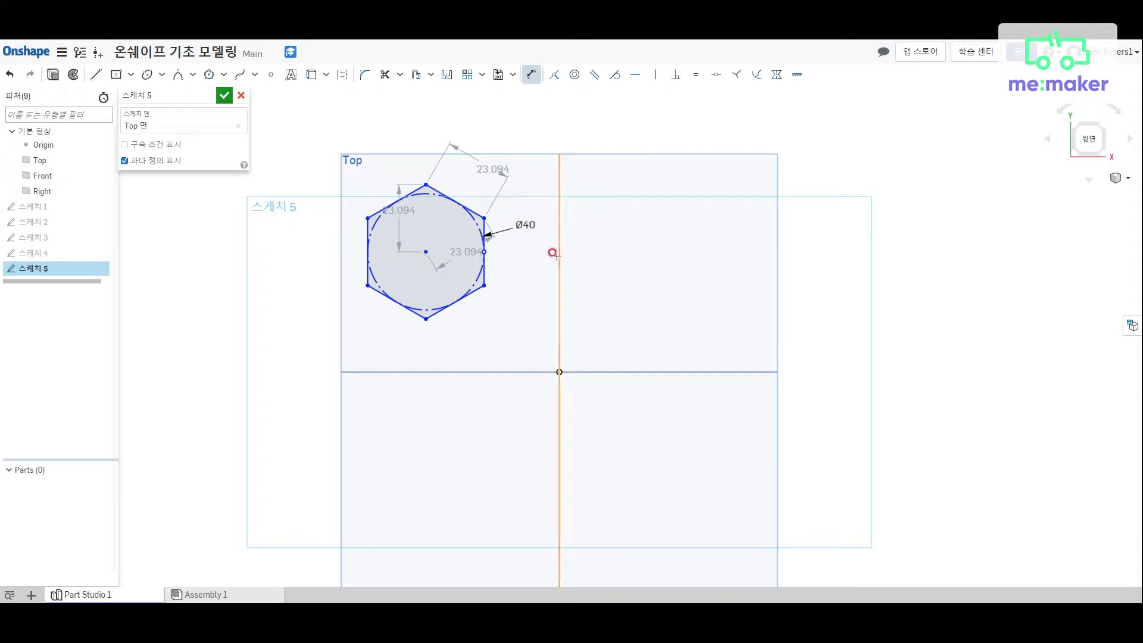
pyautogui.click(558, 255)
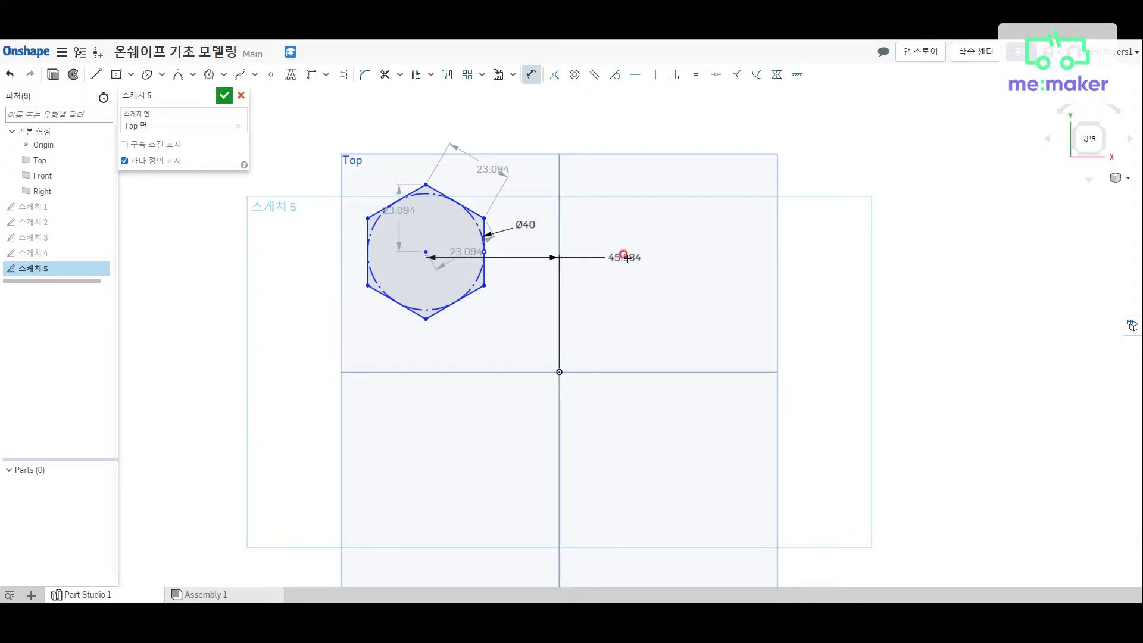
pyautogui.click(629, 254)
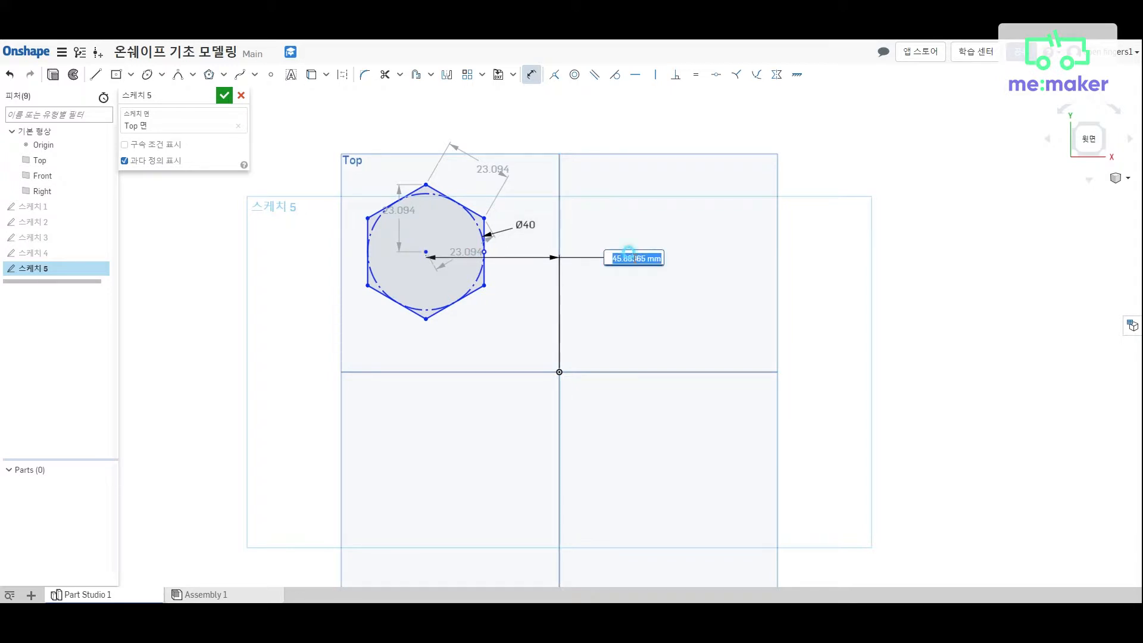
pyautogui.write('40')
pyautogui.press('Return')
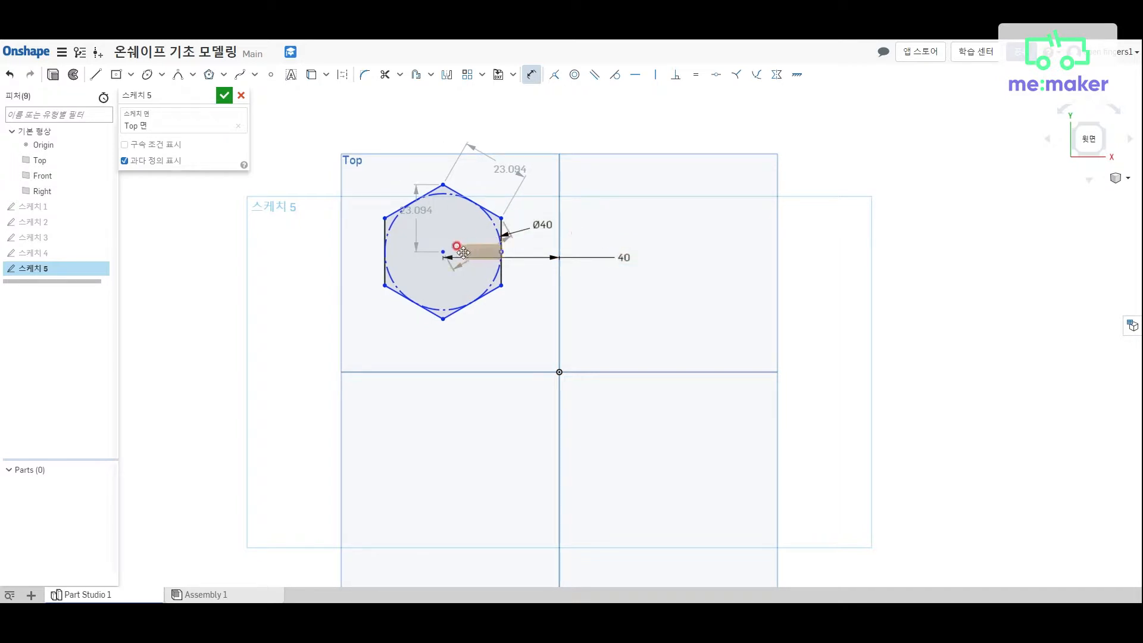
# Dimension the vertical distance from the hexagon's center to the horizontal axis through the origin as 40 mm
pyautogui.click(444, 253)
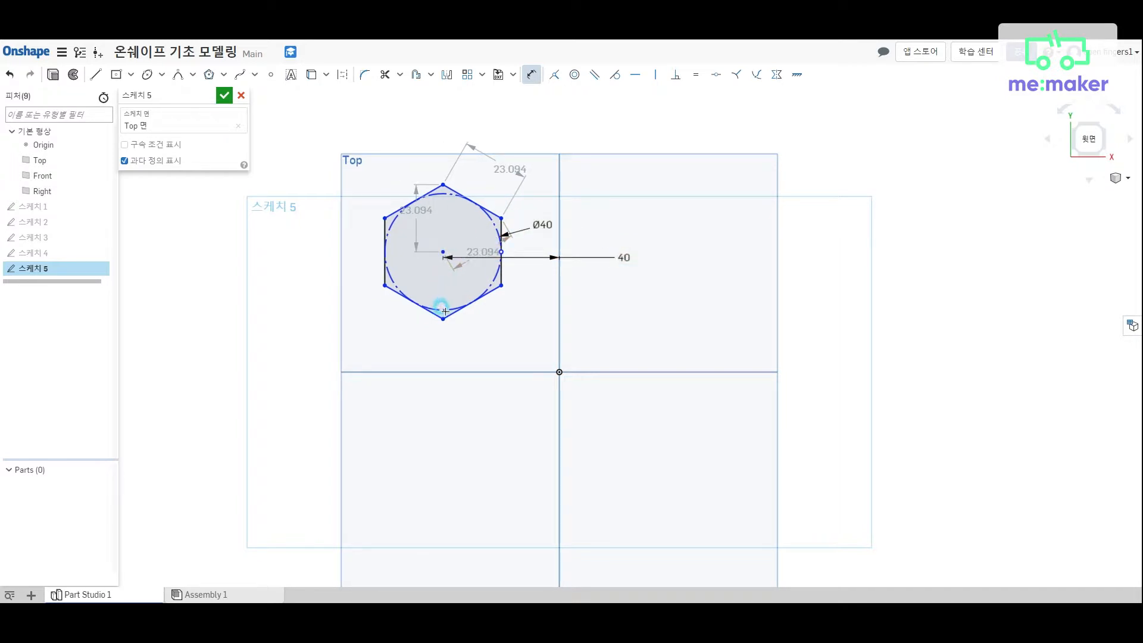
pyautogui.click(436, 371)
pyautogui.click(370, 330)
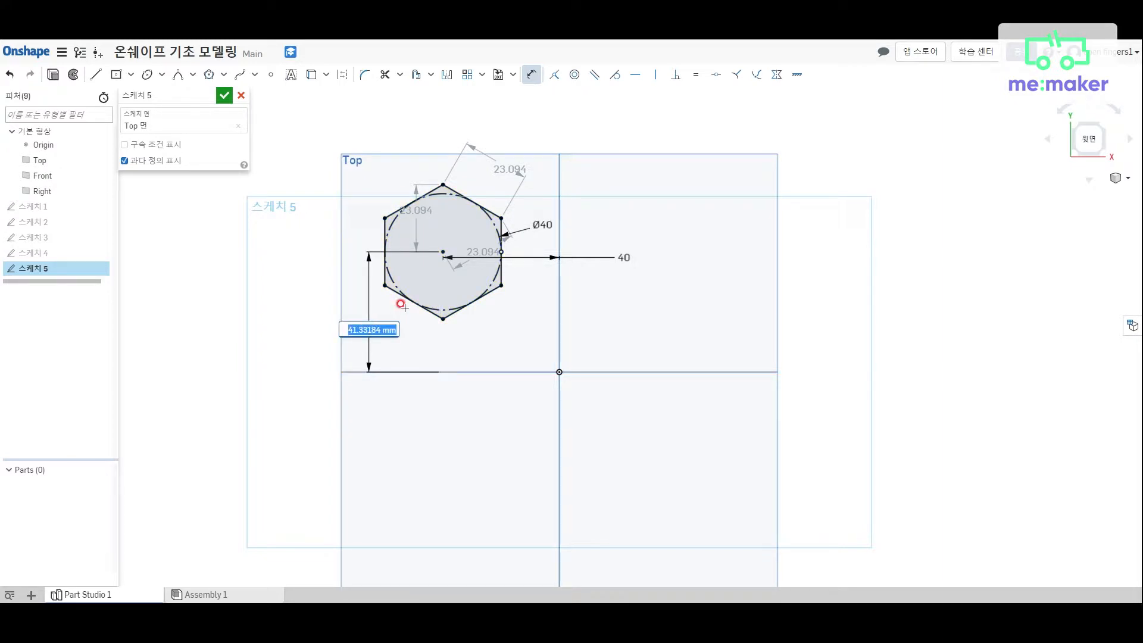
pyautogui.write('40')
pyautogui.press('Return')
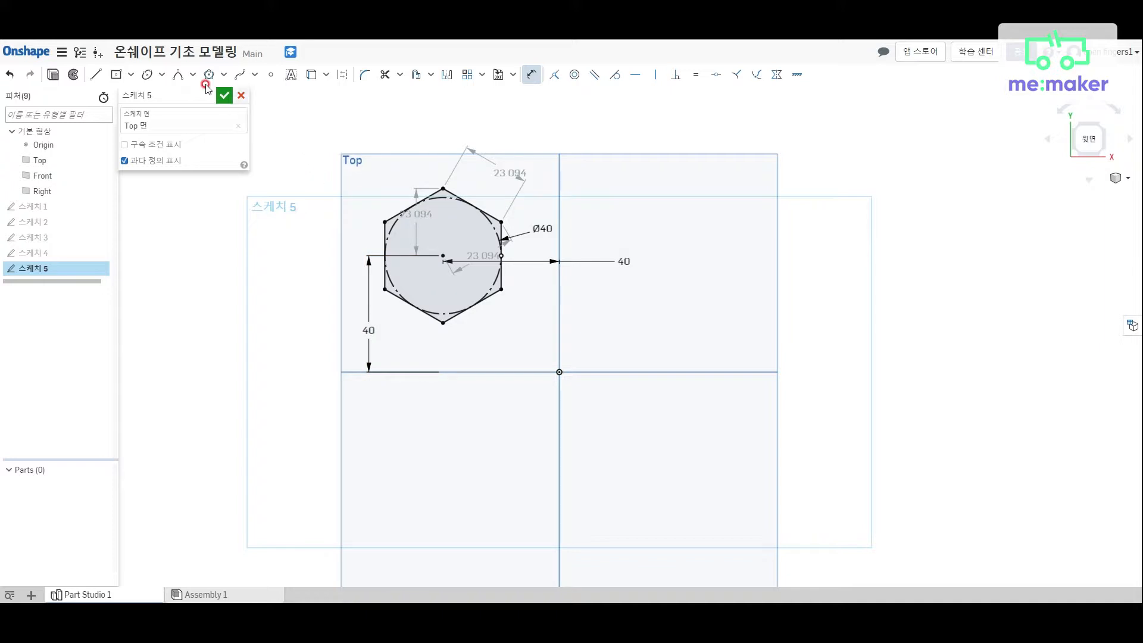
# Draw an inscribed five-sided polygon in the upper-right quadrant of the Top plane sketch
pyautogui.click(223, 74)
pyautogui.click(229, 112)
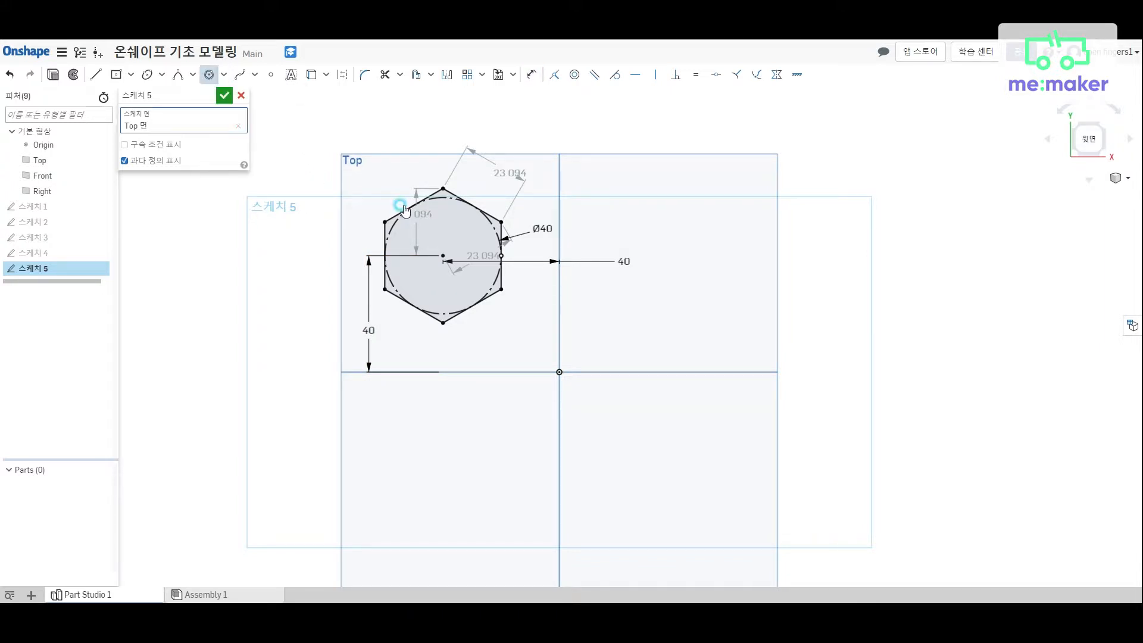
pyautogui.moveTo(731, 251)
pyautogui.mouseDown()
pyautogui.moveTo(729, 322)
pyautogui.moveTo(684, 298)
pyautogui.moveTo(706, 245)
pyautogui.moveTo(592, 255)
pyautogui.moveTo(699, 250)
pyautogui.moveTo(656, 271)
pyautogui.moveTo(686, 298)
pyautogui.moveTo(666, 293)
pyautogui.moveTo(679, 310)
pyautogui.moveTo(647, 338)
pyautogui.moveTo(684, 302)
pyautogui.mouseUp()
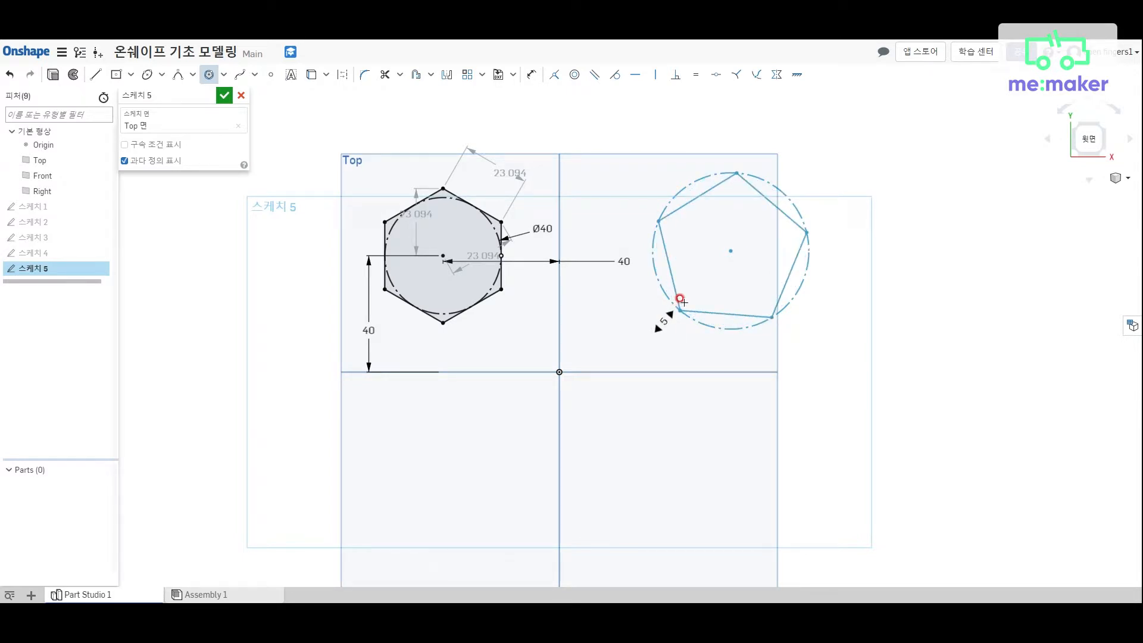
pyautogui.moveTo(684, 302); pyautogui.dragTo(684, 302)
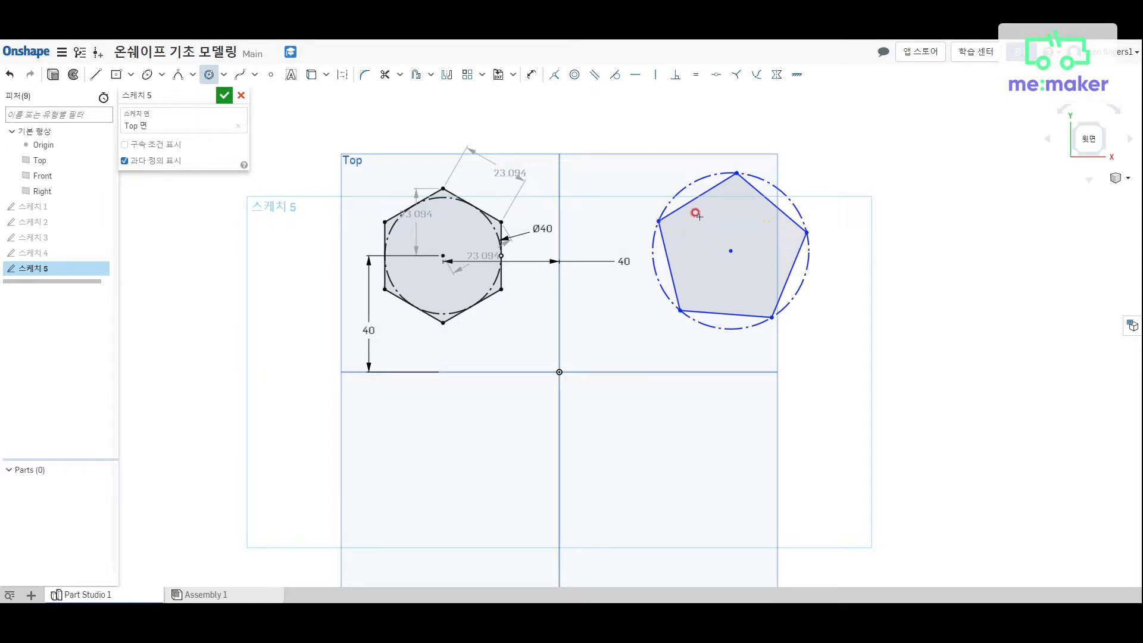
# Dimension the diameter of the pentagon's construction circle to 40 mm
pyautogui.press('d')
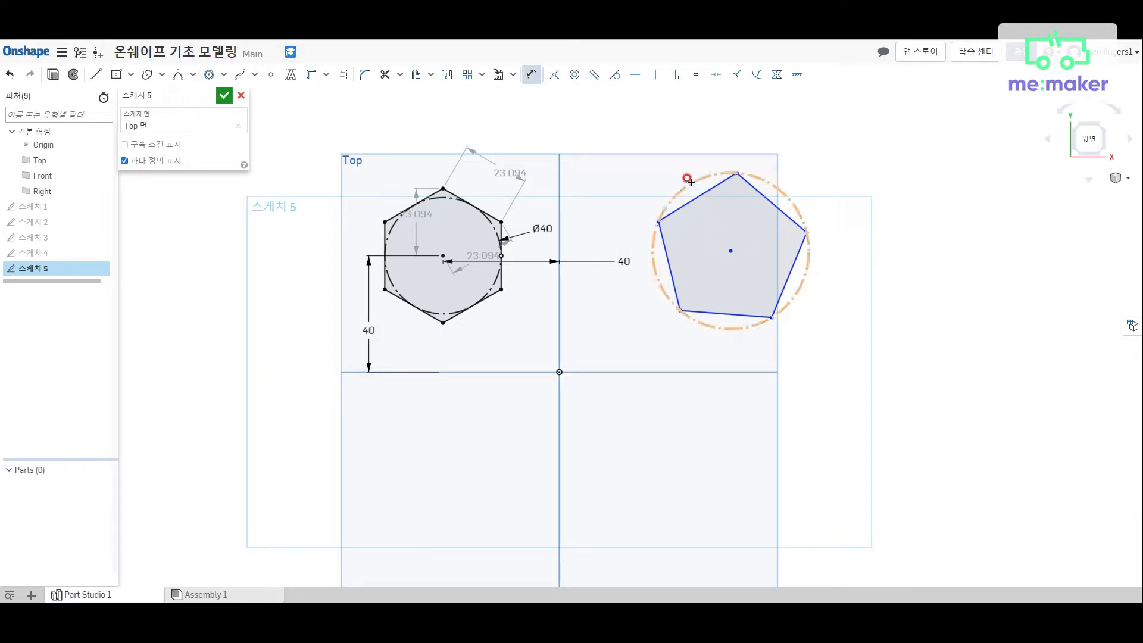
pyautogui.click(532, 77)
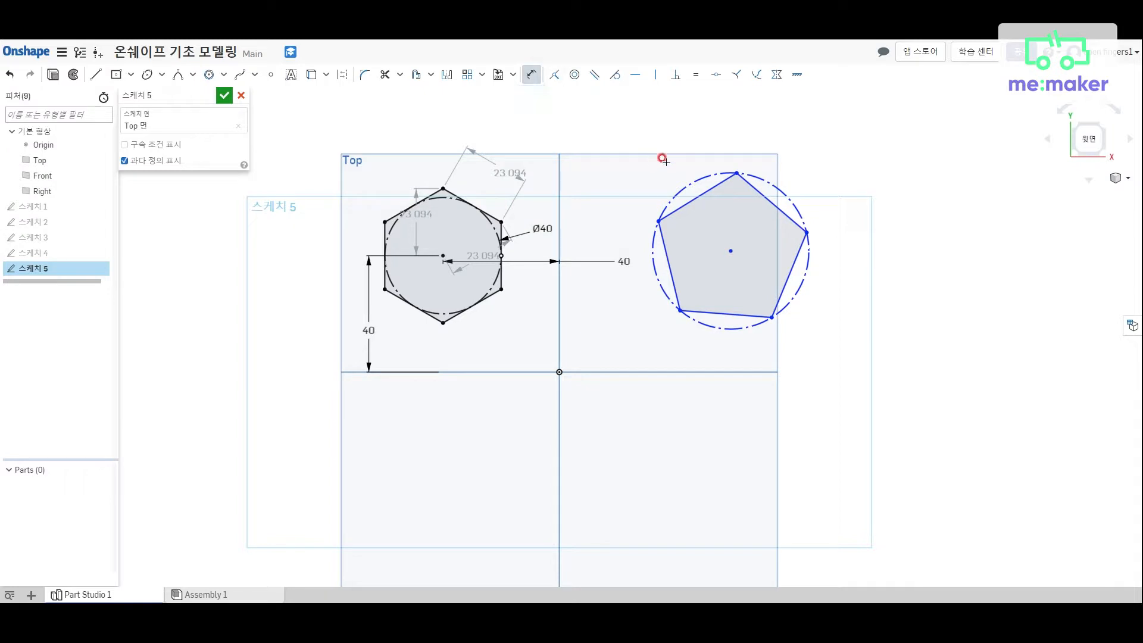
pyautogui.click(694, 176)
pyautogui.click(671, 151)
pyautogui.write('40')
pyautogui.press('Return')
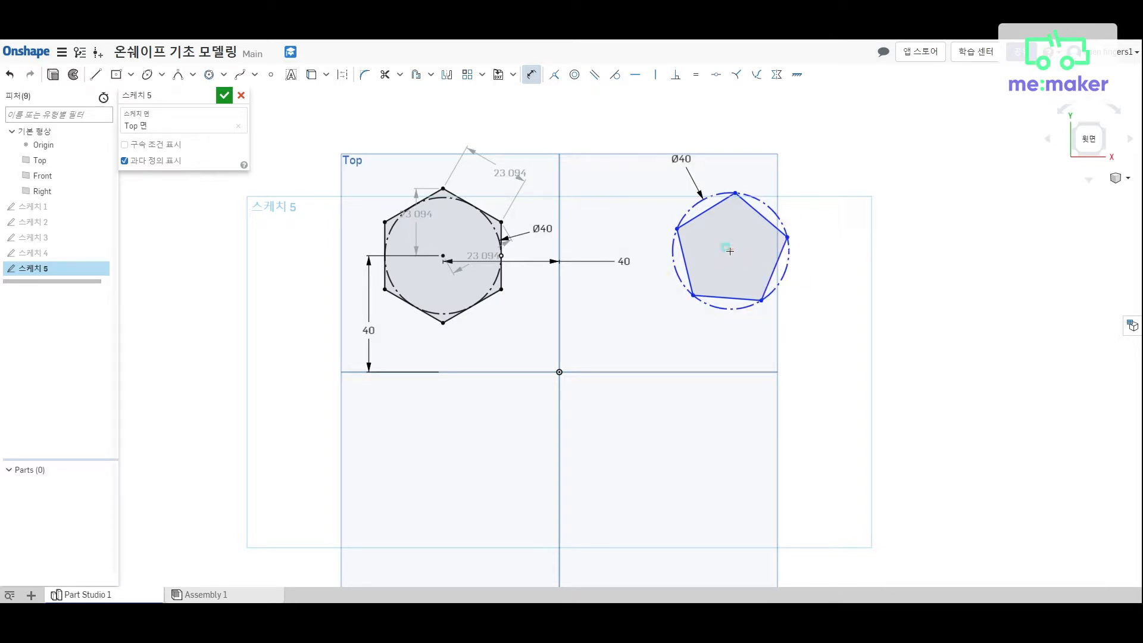
# Dimension the vertical distance from the pentagon's center to the horizontal axis as 40 mm
pyautogui.click(722, 371)
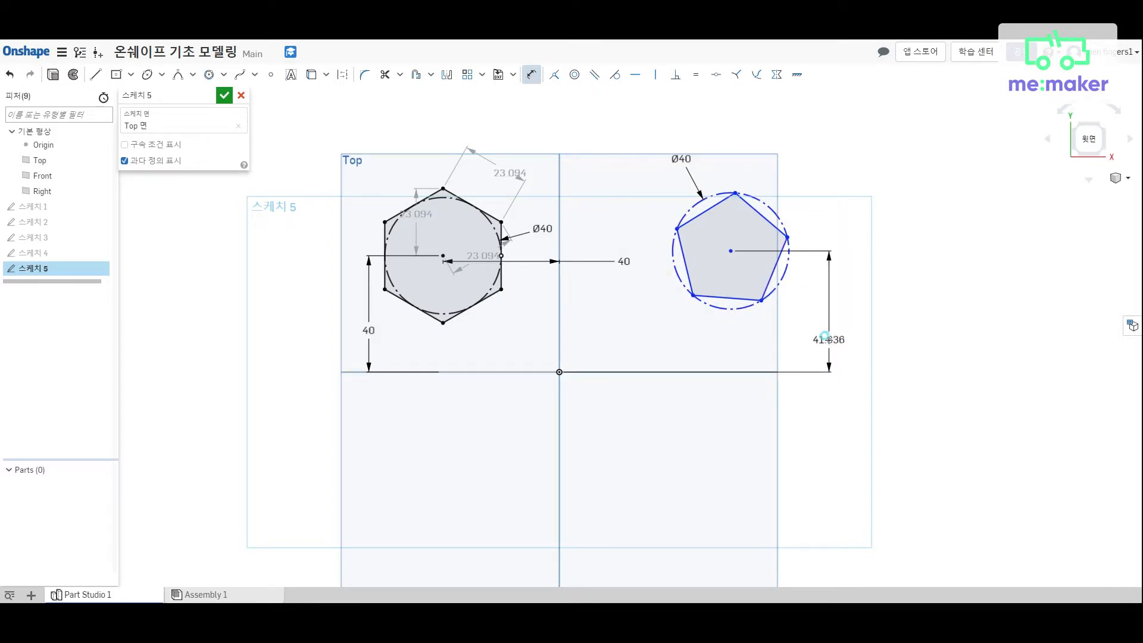
pyautogui.click(823, 334)
pyautogui.write('40')
pyautogui.press('Return')
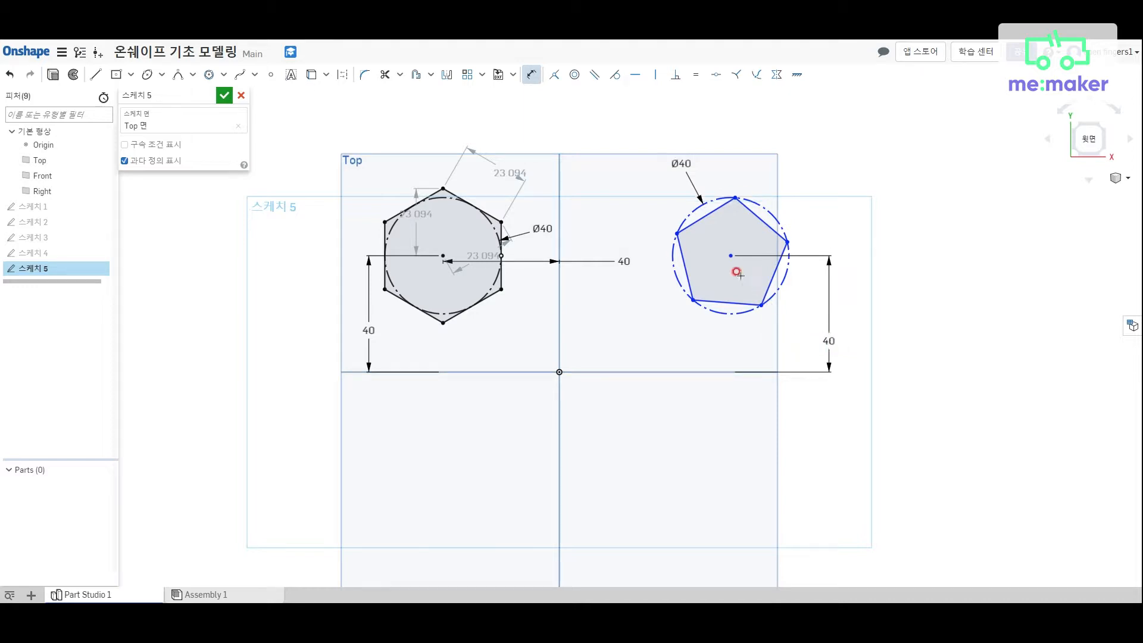
# Dimension the horizontal distance from the pentagon's center to the vertical axis as 40 mm
pyautogui.click(558, 240)
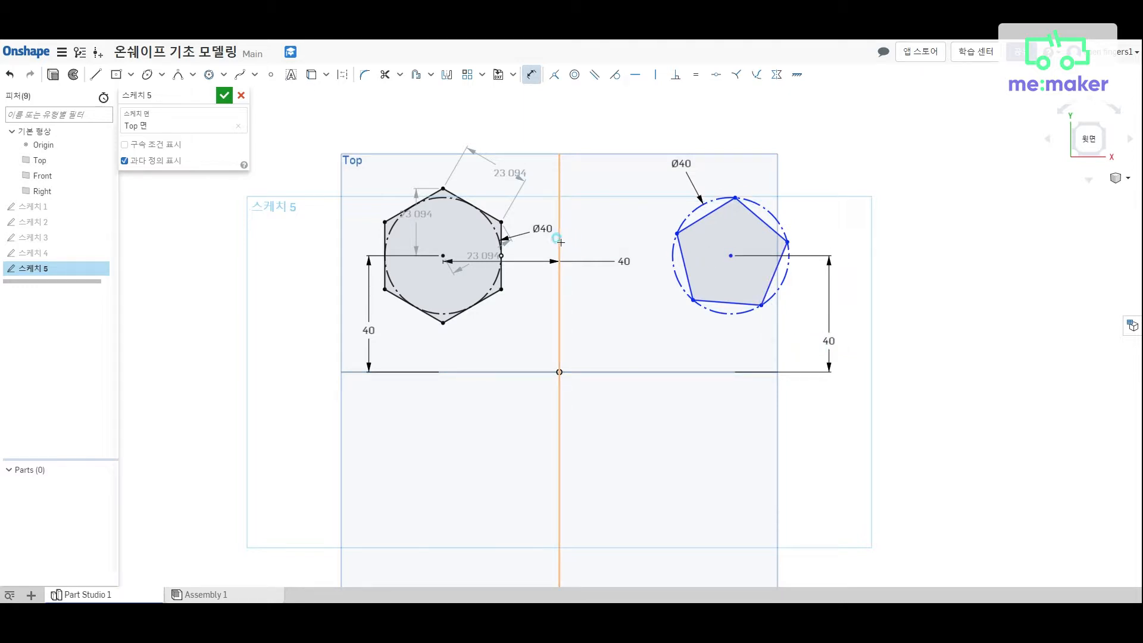
pyautogui.click(663, 284)
pyautogui.write('40')
pyautogui.press('Return')
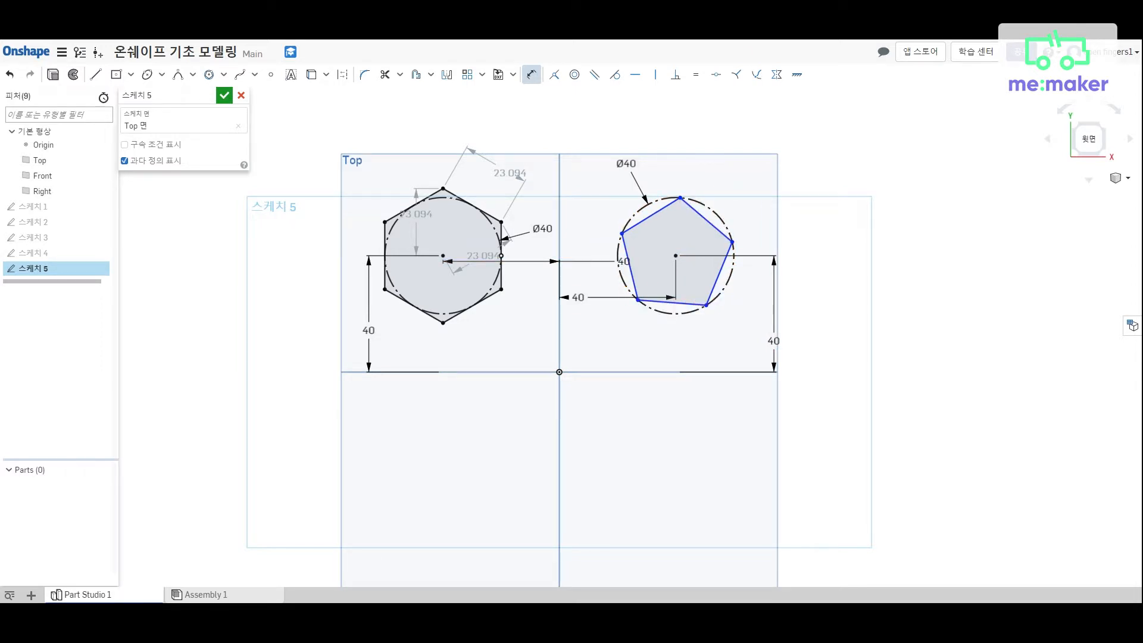
pyautogui.moveTo(634, 299)
pyautogui.mouseDown()
pyautogui.moveTo(709, 304)
pyautogui.moveTo(649, 298)
pyautogui.moveTo(695, 302)
pyautogui.mouseUp()
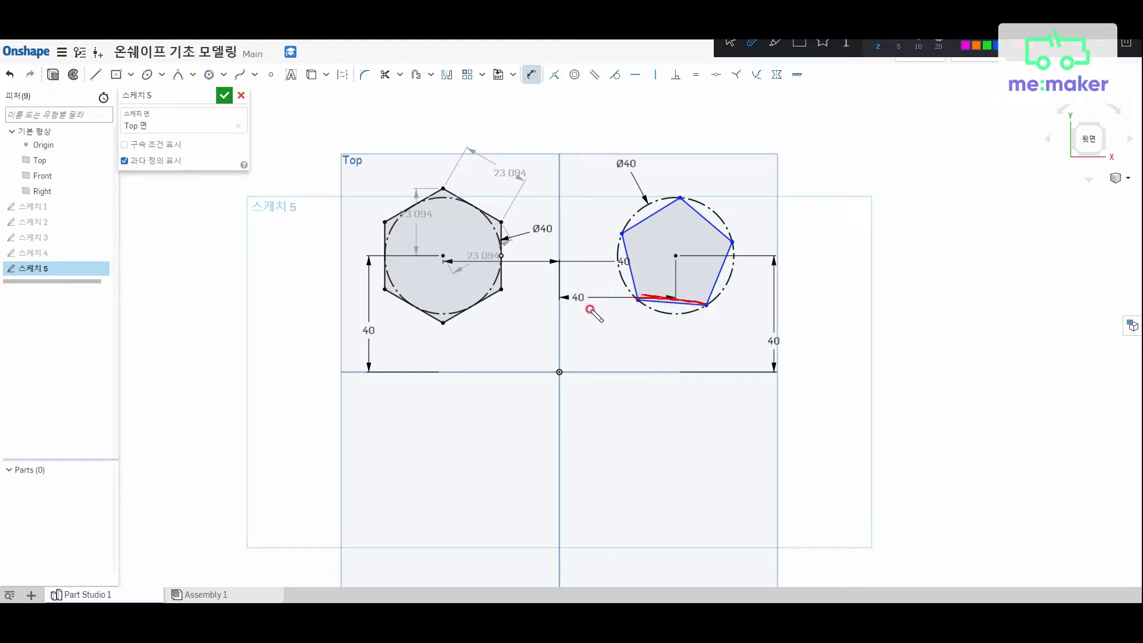
pyautogui.moveTo(582, 310)
pyautogui.mouseDown()
pyautogui.moveTo(707, 308)
pyautogui.moveTo(660, 306)
pyautogui.moveTo(683, 304)
pyautogui.moveTo(666, 348)
pyautogui.mouseUp()
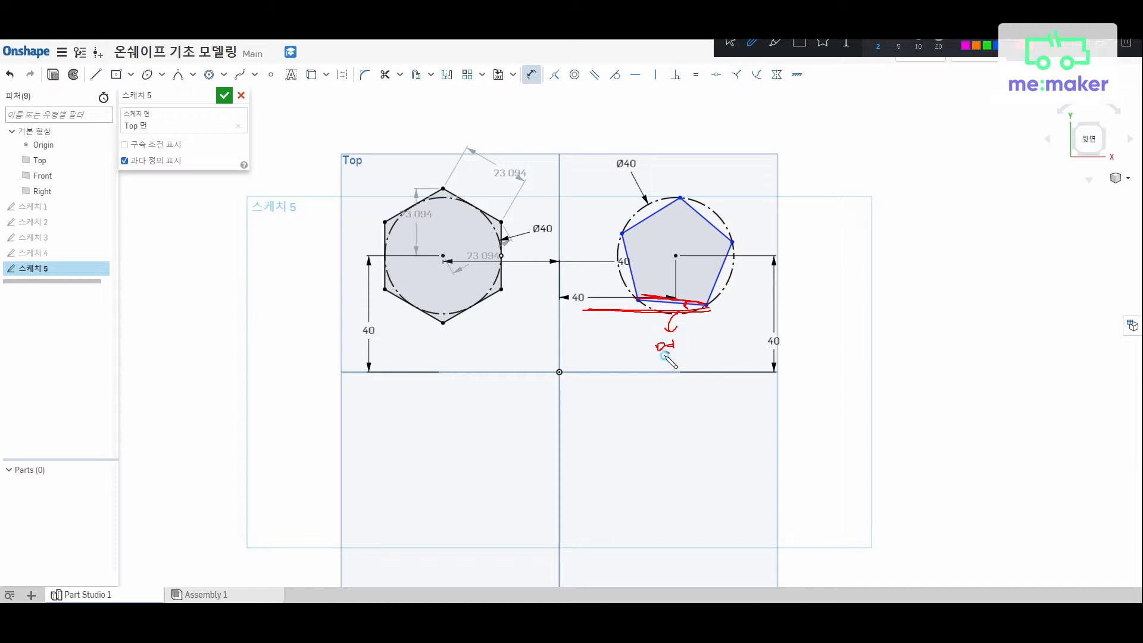
pyautogui.moveTo(671, 360)
pyautogui.mouseDown()
pyautogui.moveTo(711, 338)
pyautogui.moveTo(715, 349)
pyautogui.mouseUp()
pyautogui.click(714, 356)
pyautogui.moveTo(622, 295)
pyautogui.mouseDown()
pyautogui.moveTo(709, 200)
pyautogui.moveTo(586, 298)
pyautogui.moveTo(770, 284)
pyautogui.moveTo(706, 202)
pyautogui.moveTo(704, 335)
pyautogui.mouseUp()
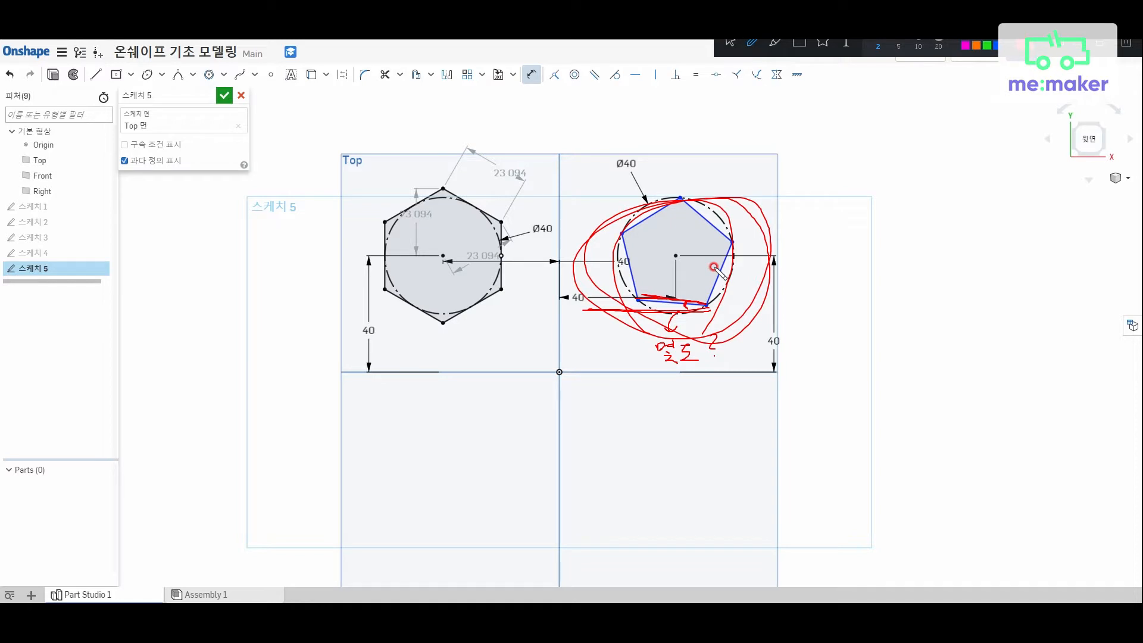
pyautogui.press('Escape')
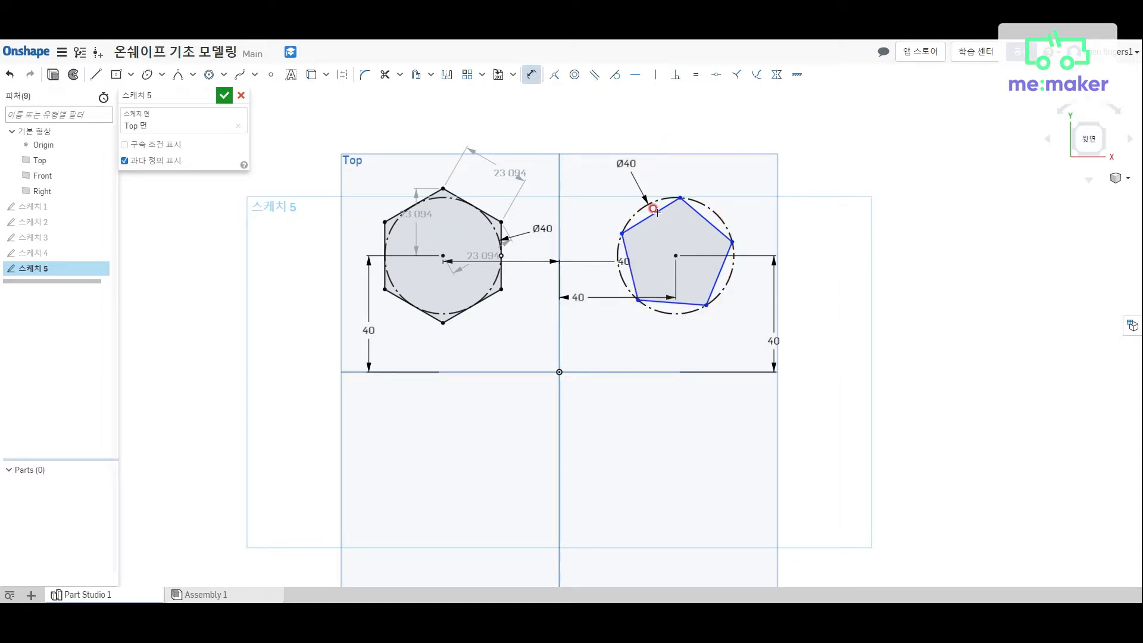
# Dimension the angle between the pentagon's bottom edge and the horizontal axis as 10 degrees
pyautogui.click(687, 304)
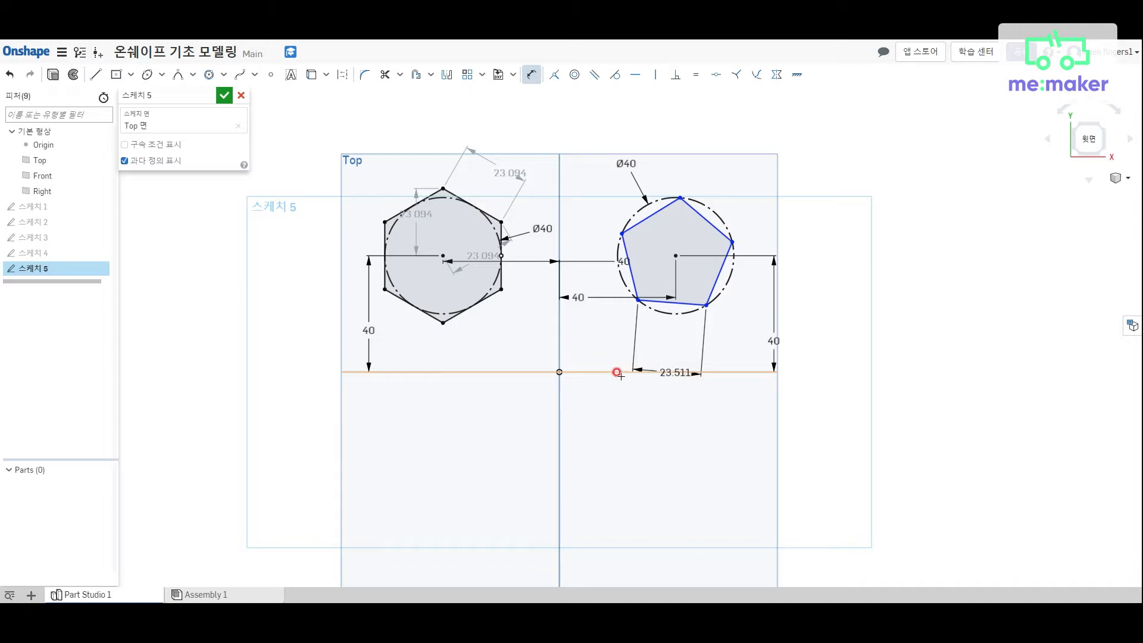
pyautogui.click(674, 372)
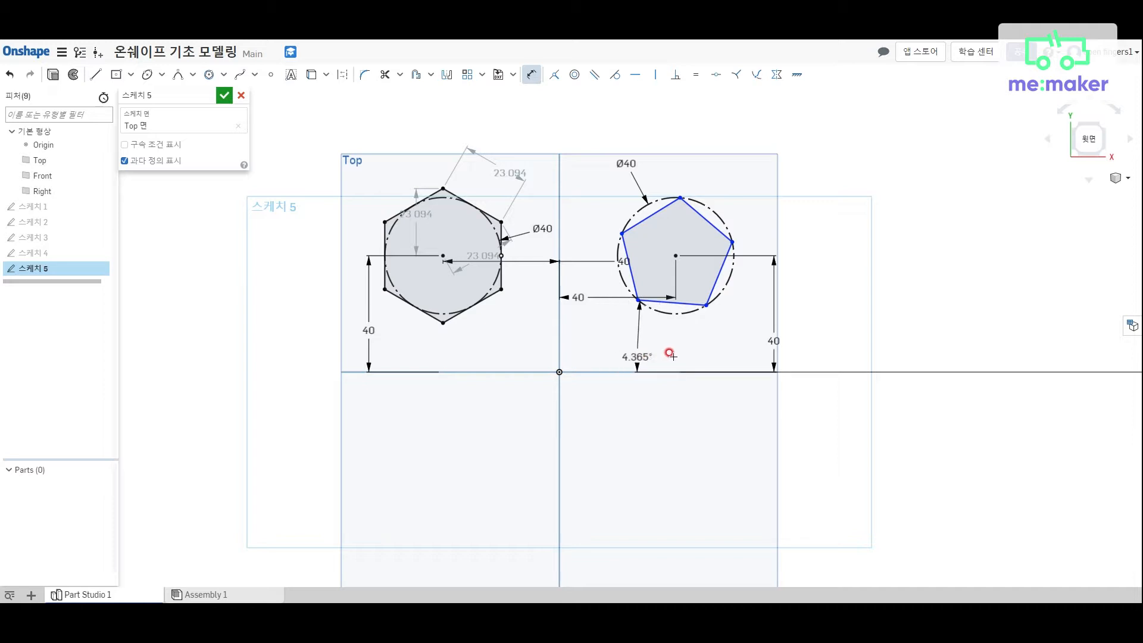
pyautogui.click(609, 355)
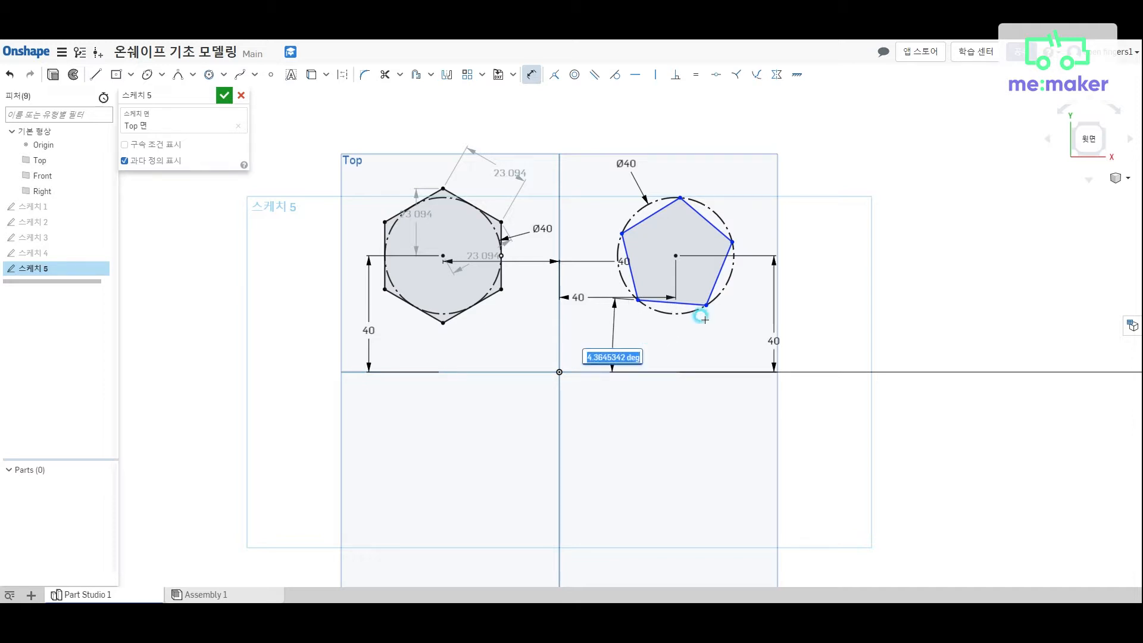
pyautogui.write('10')
pyautogui.press('Return')
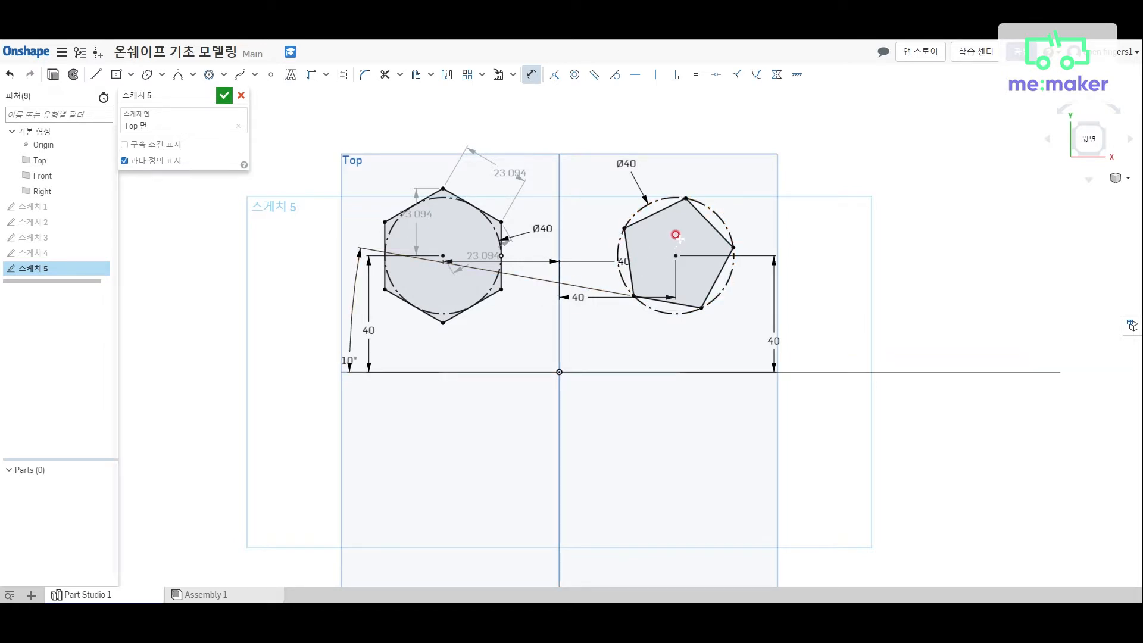
# Reposition the pentagon's 10-degree angle dimension below its bottom edge and delete it
pyautogui.moveTo(346, 358); pyautogui.dragTo(650, 337)
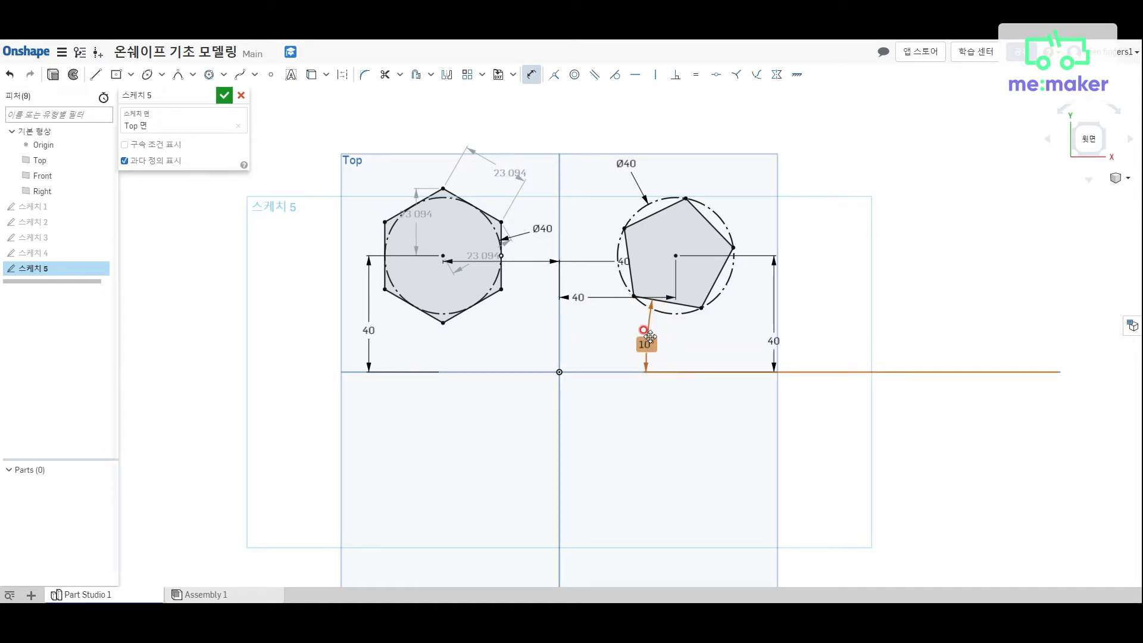
pyautogui.press('Delete')
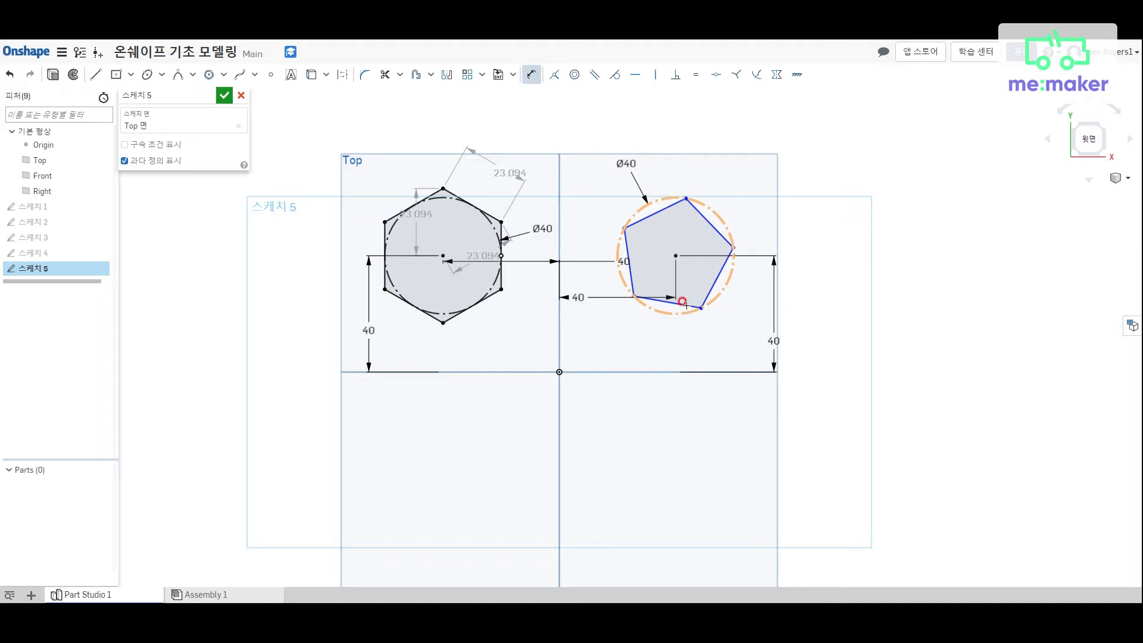
pyautogui.press('Escape')
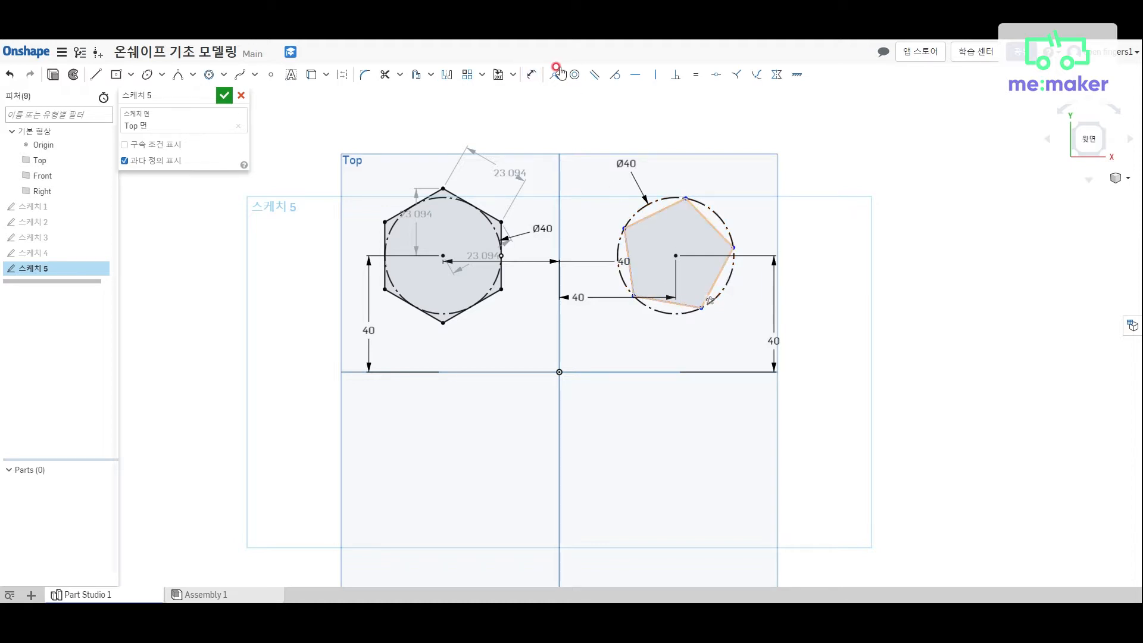
# Apply a Horizontal constraint to the pentagon's bottom edge
pyautogui.click(683, 304)
pyautogui.click(635, 73)
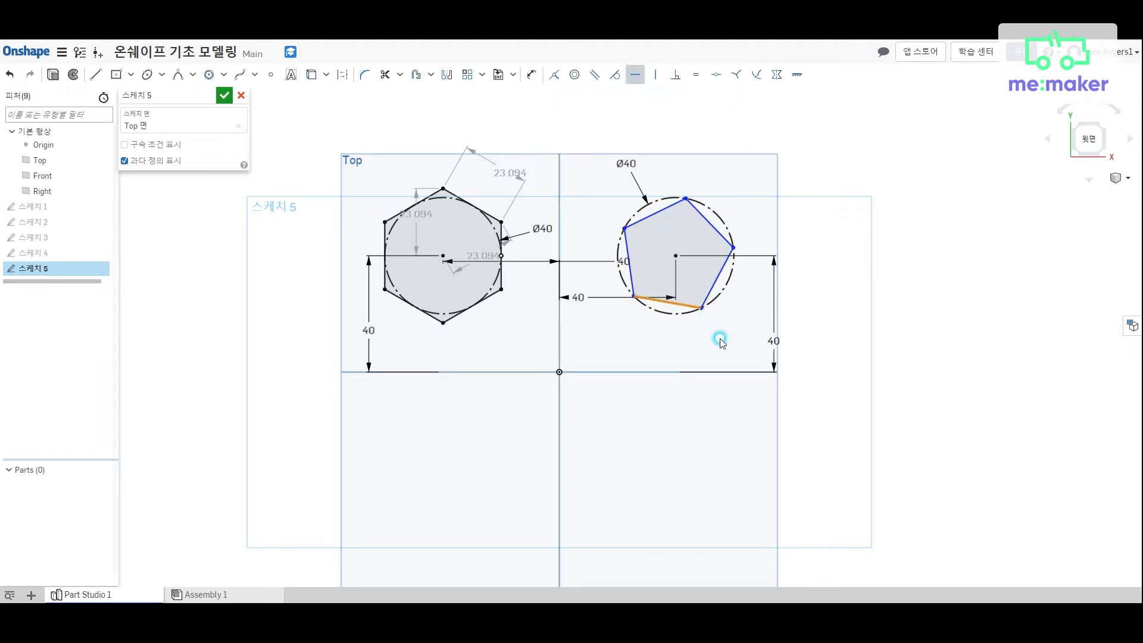
pyautogui.click(693, 304)
pyautogui.click(660, 196)
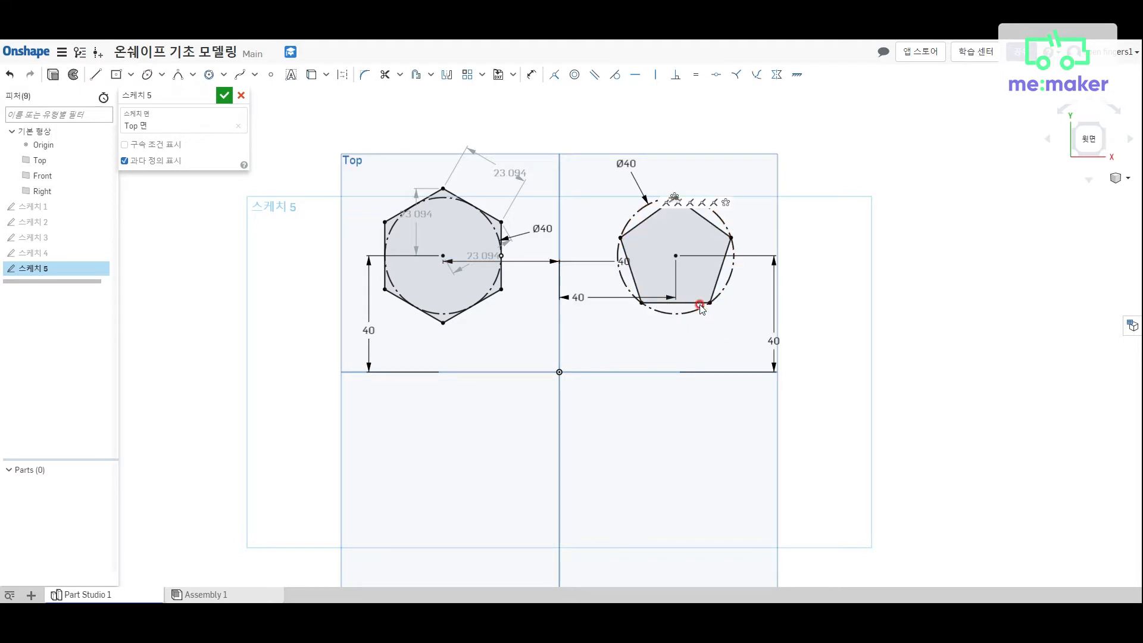
pyautogui.click(795, 305)
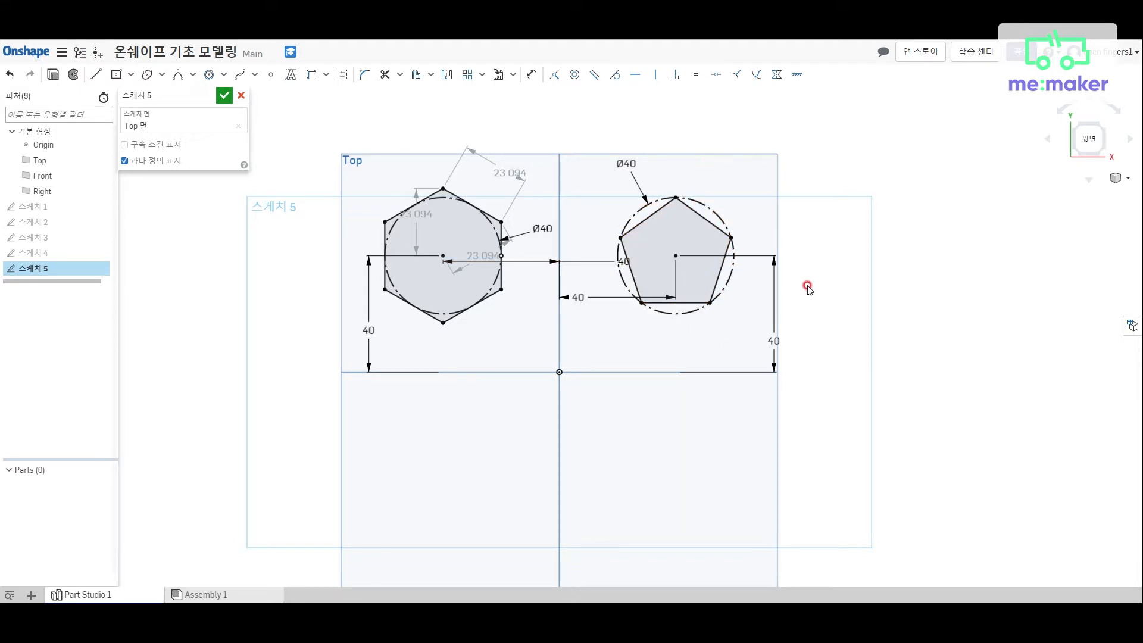
pyautogui.click(429, 252)
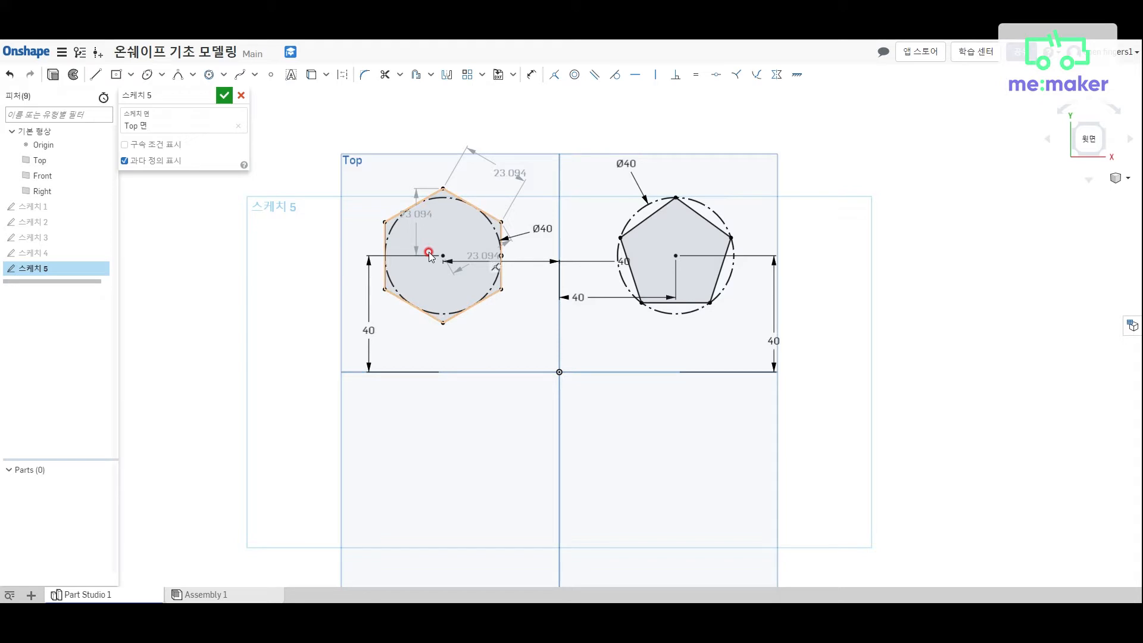
pyautogui.click(609, 242)
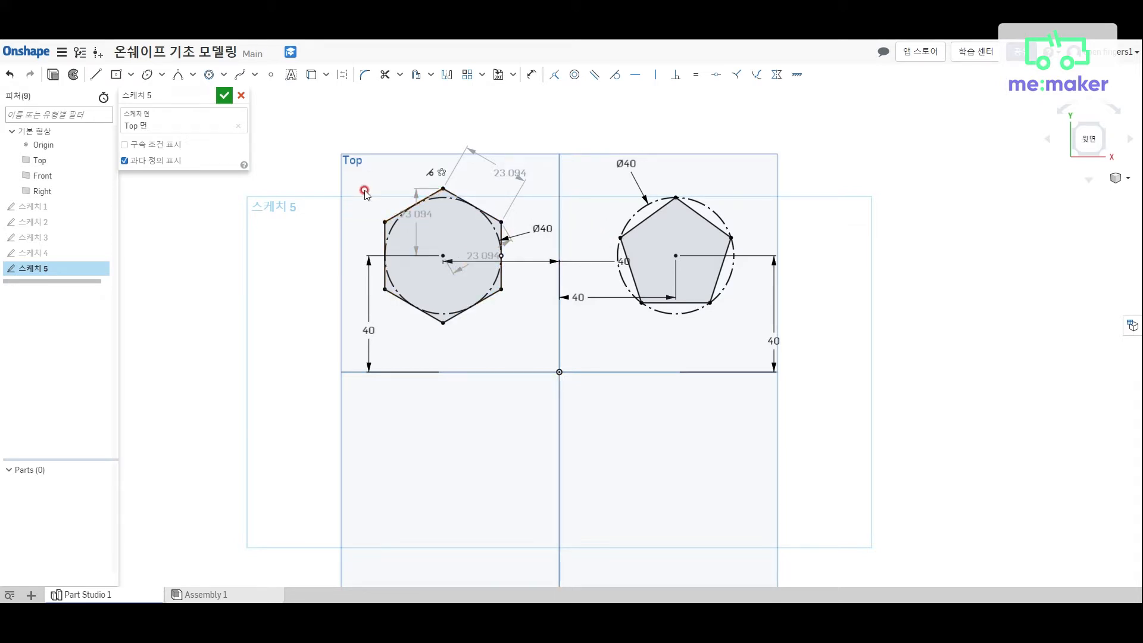
pyautogui.click(240, 74)
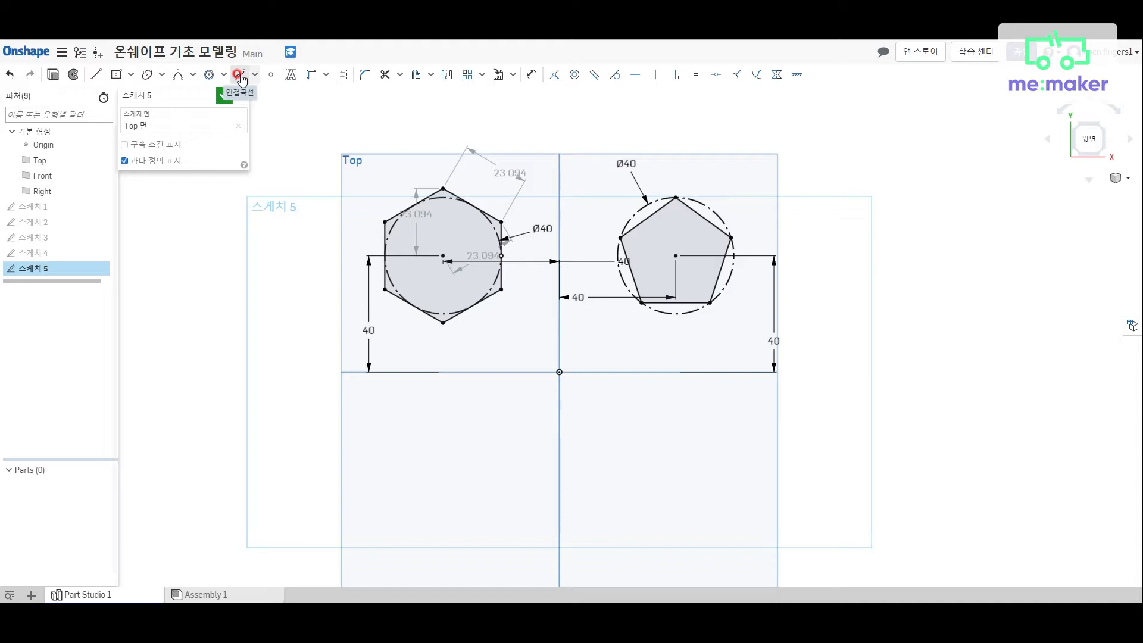
pyautogui.click(254, 74)
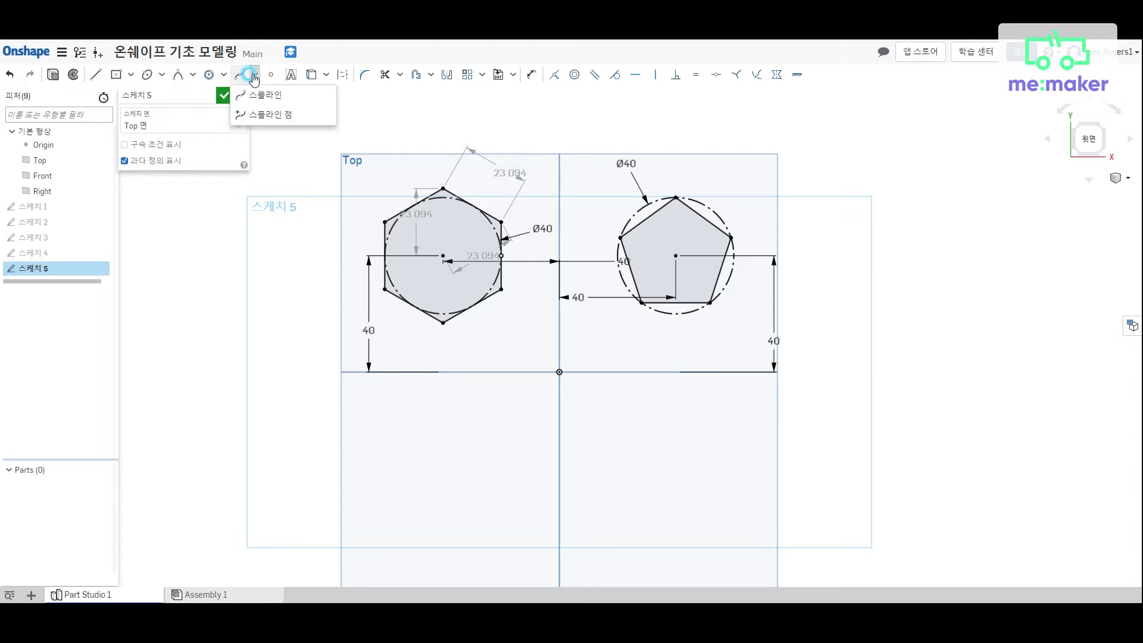
pyautogui.click(262, 95)
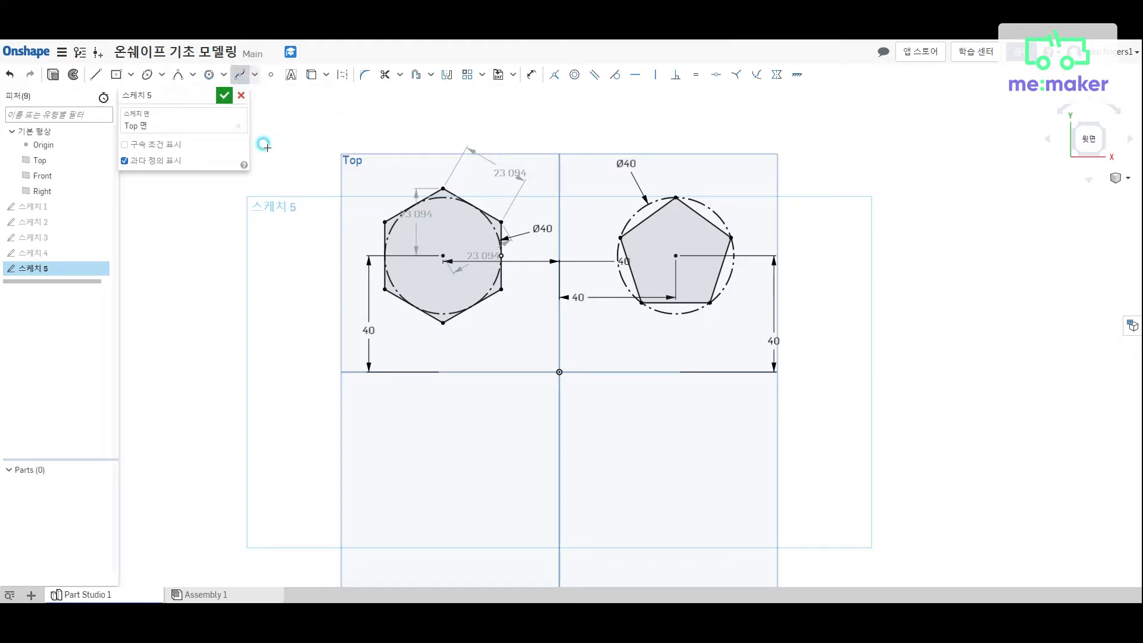
# Finish and hide the polygon sketch, and start a new sketch on the Top plane
pyautogui.scroll(-3, 433, 527)
pyautogui.moveTo(431, 525); pyautogui.dragTo(466, 475, button='middle')
pyautogui.scroll(3, 467, 474)
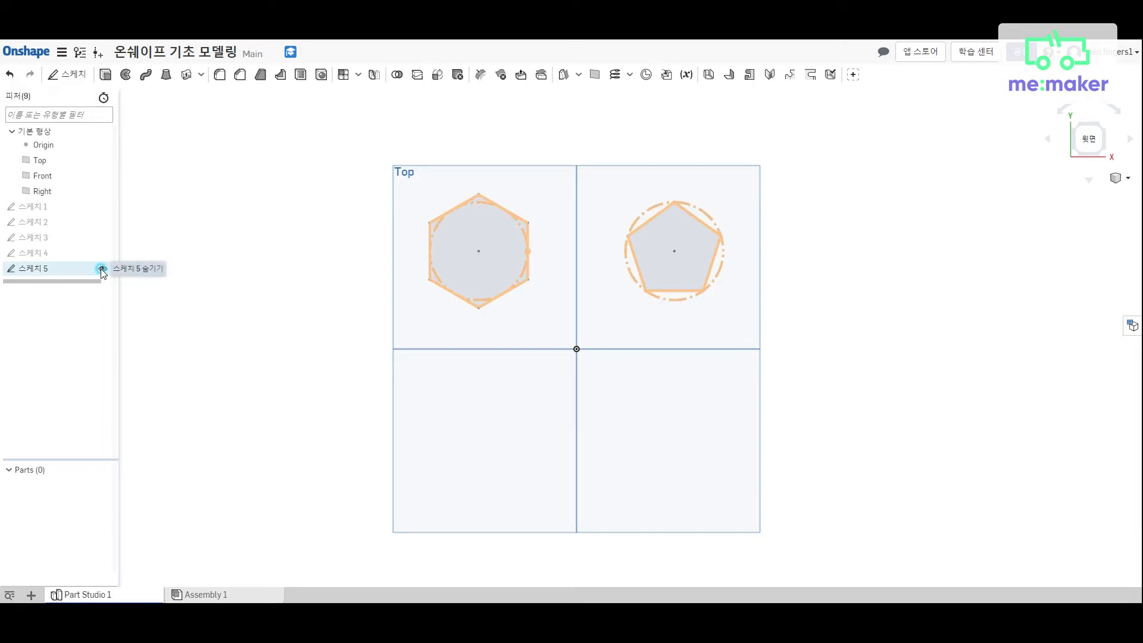
pyautogui.click(102, 269)
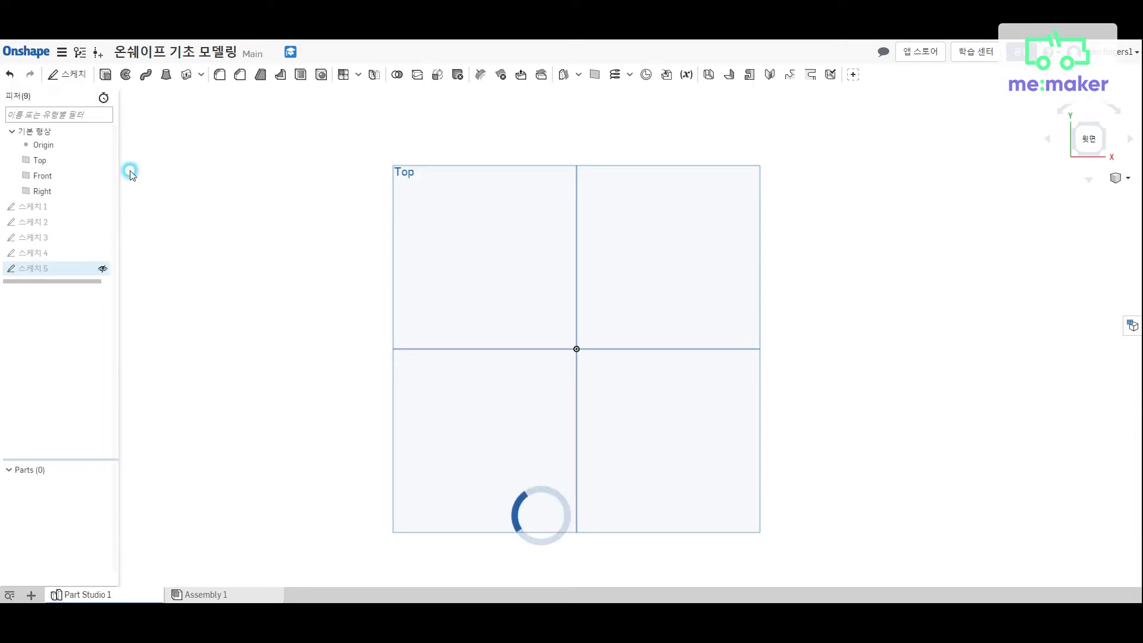
pyautogui.click(64, 78)
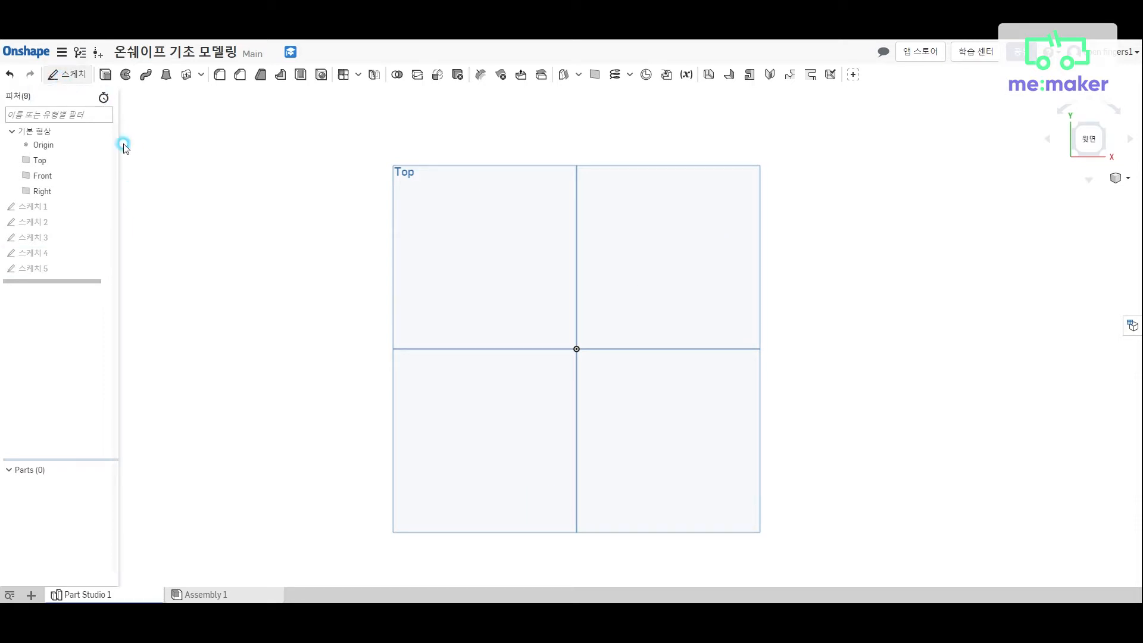
pyautogui.click(486, 273)
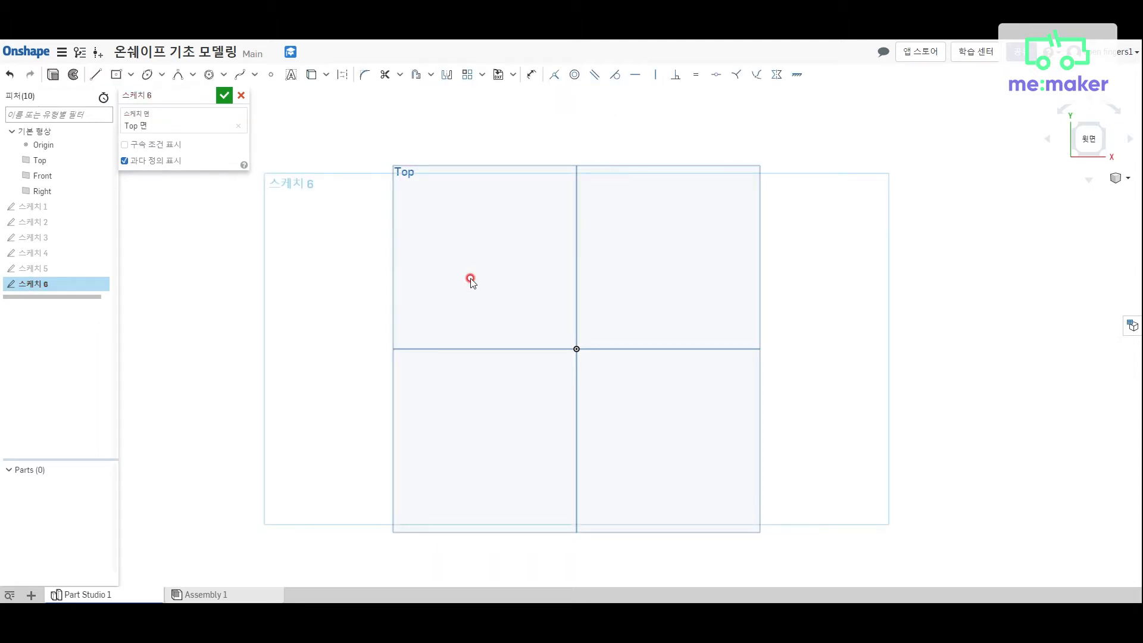
# Draw a closed freeform spline through 15 points, running from the lower-left quadrant past the origin to beyond the plane's right edge and back to its start
pyautogui.click(239, 74)
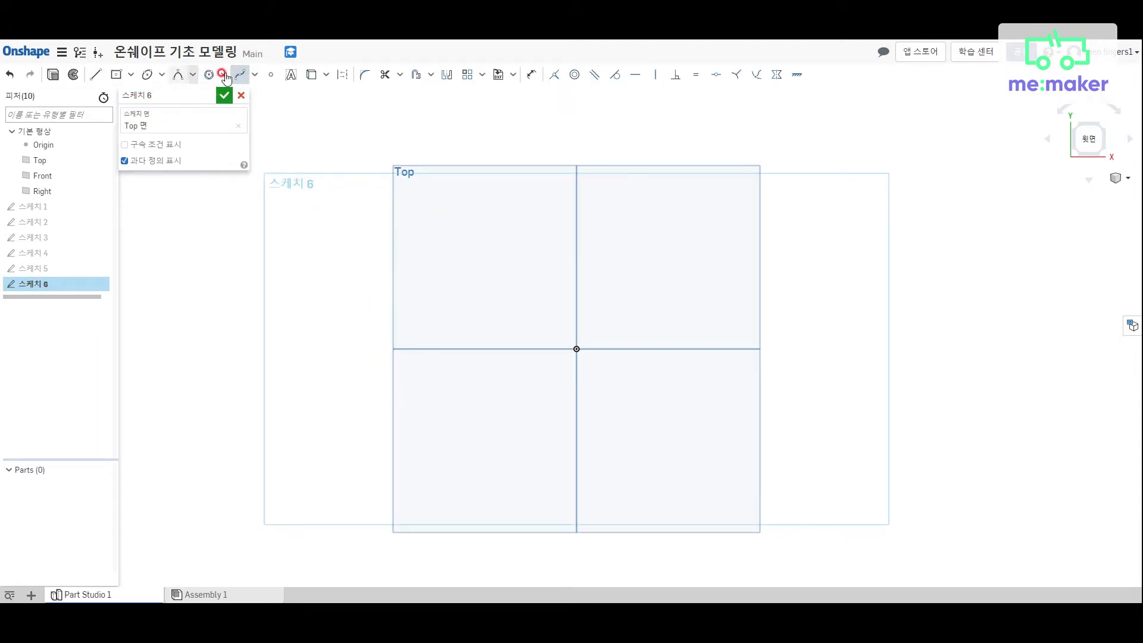
pyautogui.click(425, 484)
pyautogui.click(429, 385)
pyautogui.click(552, 364)
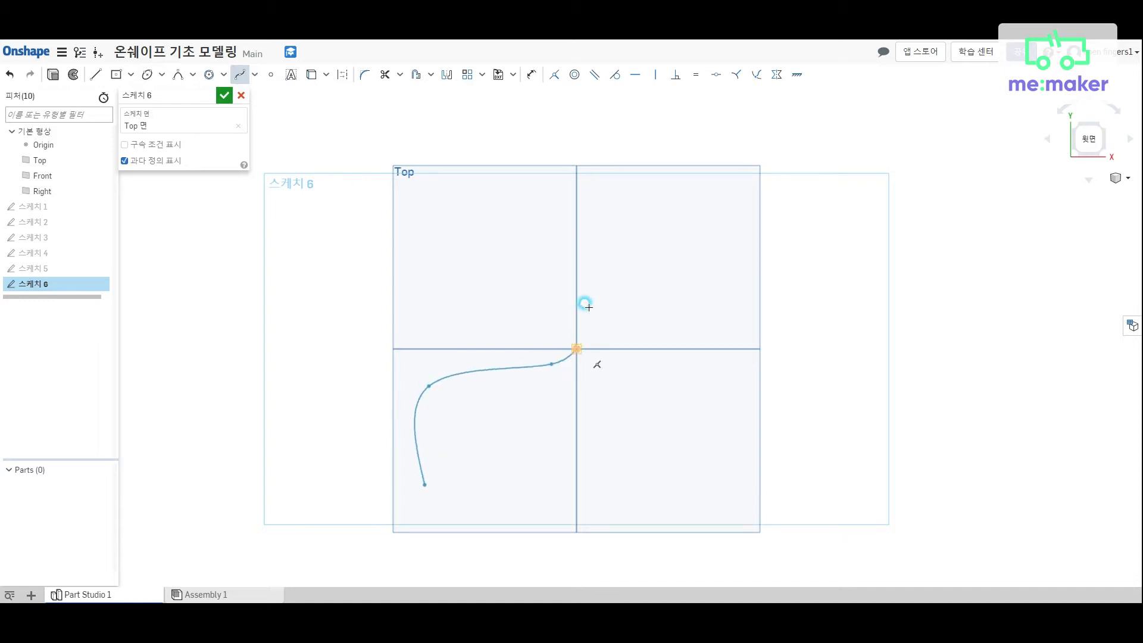
pyautogui.click(590, 298)
pyautogui.click(679, 270)
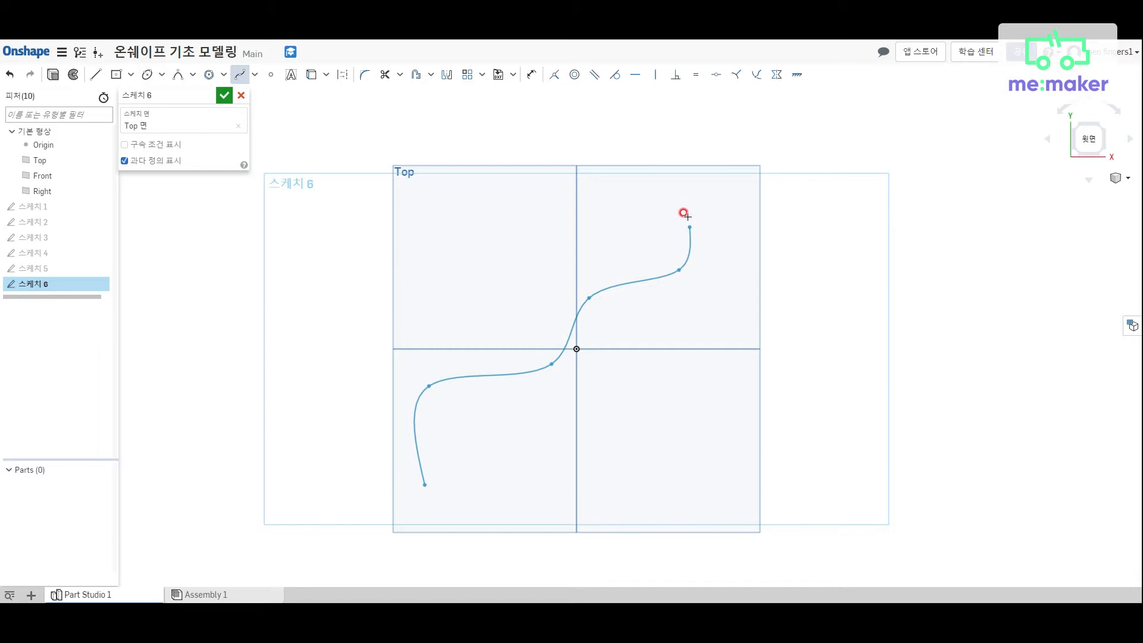
pyautogui.click(688, 214)
pyautogui.click(798, 220)
pyautogui.click(905, 315)
pyautogui.click(810, 411)
pyautogui.click(723, 371)
pyautogui.click(643, 430)
pyautogui.click(544, 503)
pyautogui.click(498, 467)
pyautogui.click(447, 491)
pyautogui.click(447, 503)
pyautogui.click(425, 485)
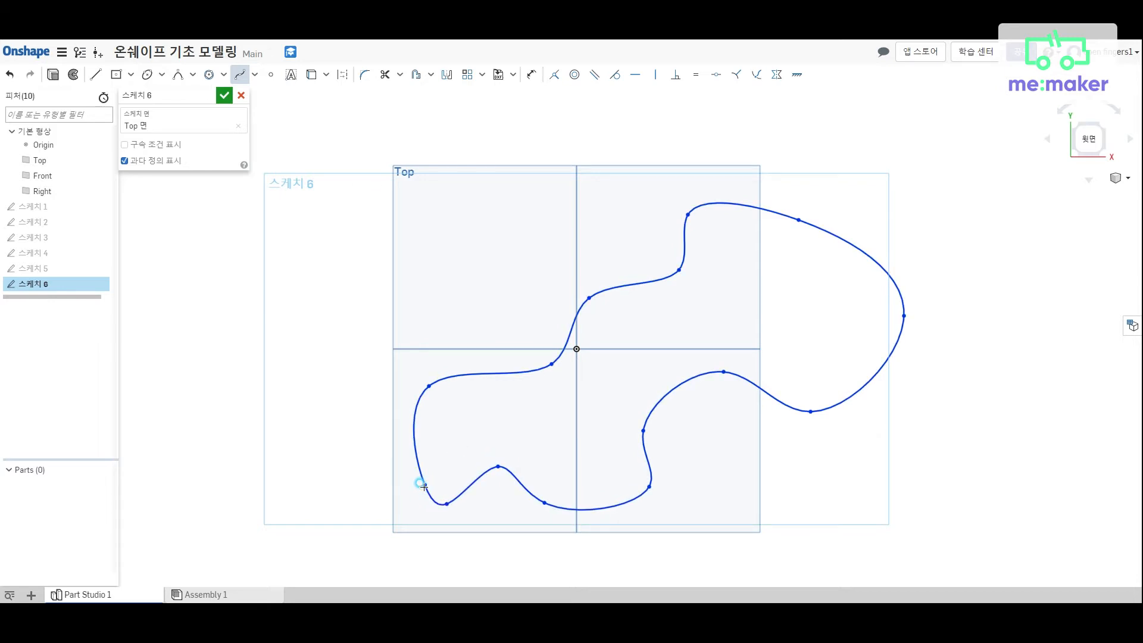
pyautogui.press('Escape')
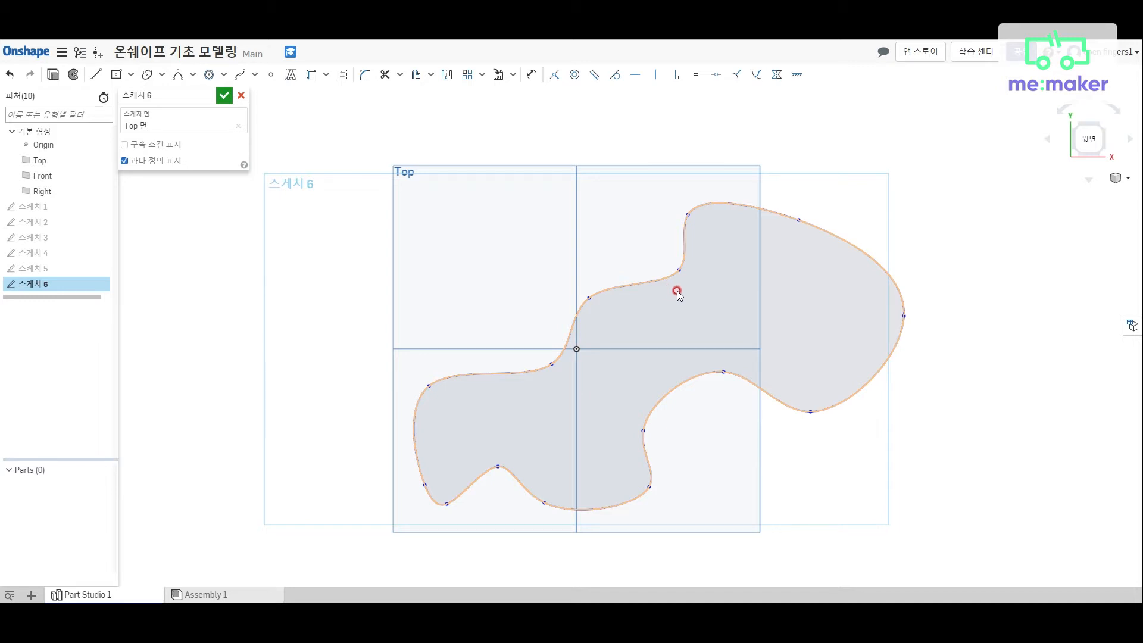
# Draw an open three-point spline curving down along the left edge of the Top plane's upper-left quadrant
pyautogui.click(235, 80)
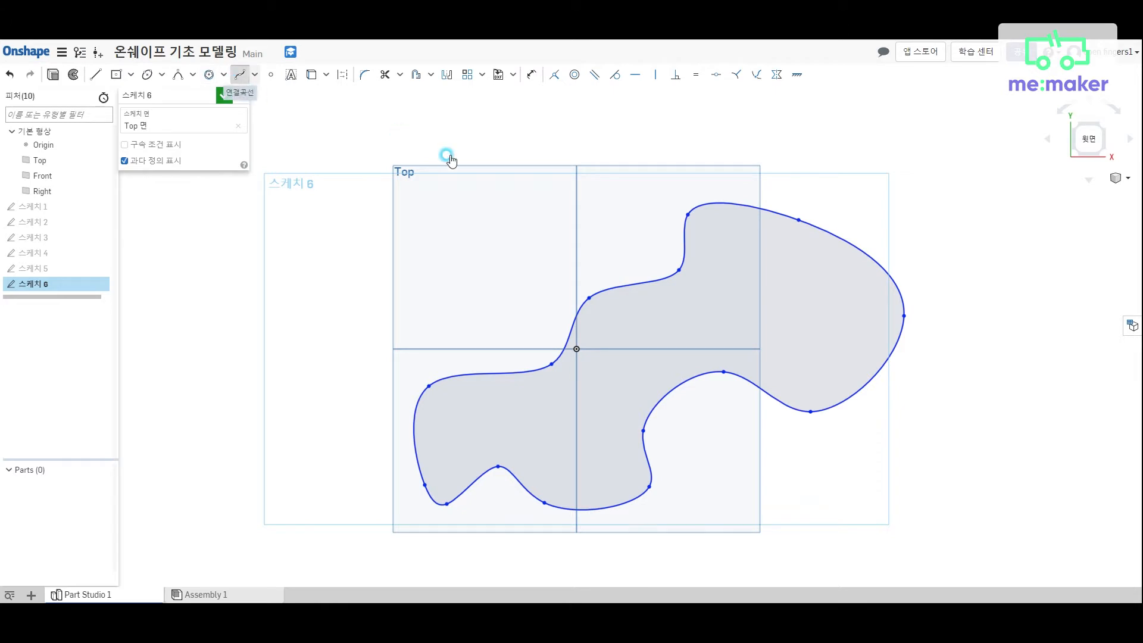
pyautogui.click(472, 192)
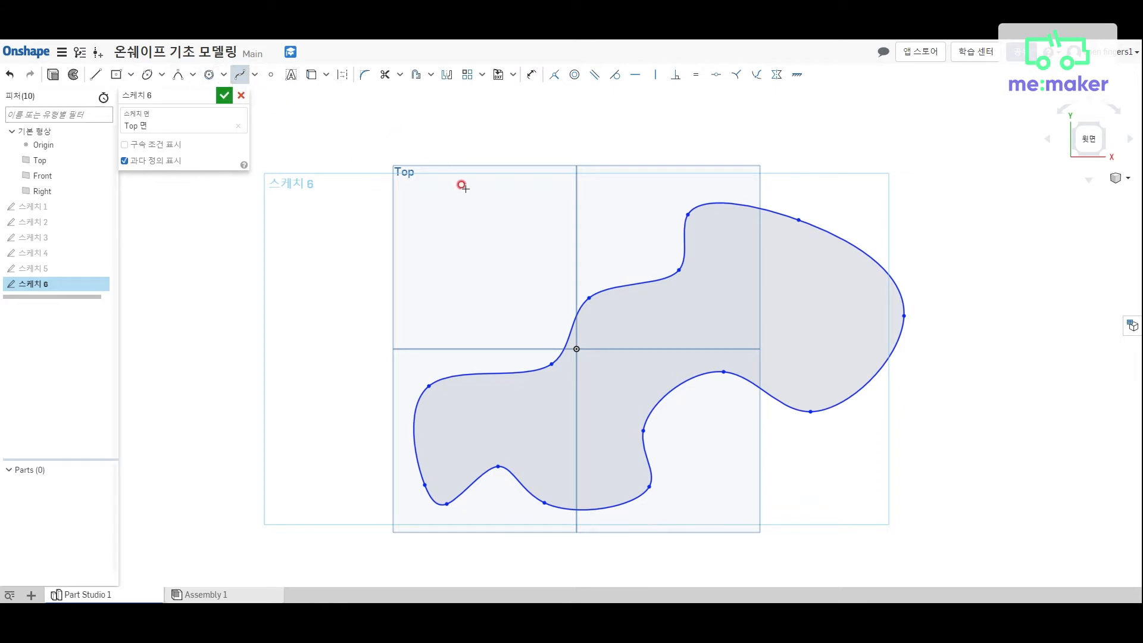
pyautogui.click(400, 240)
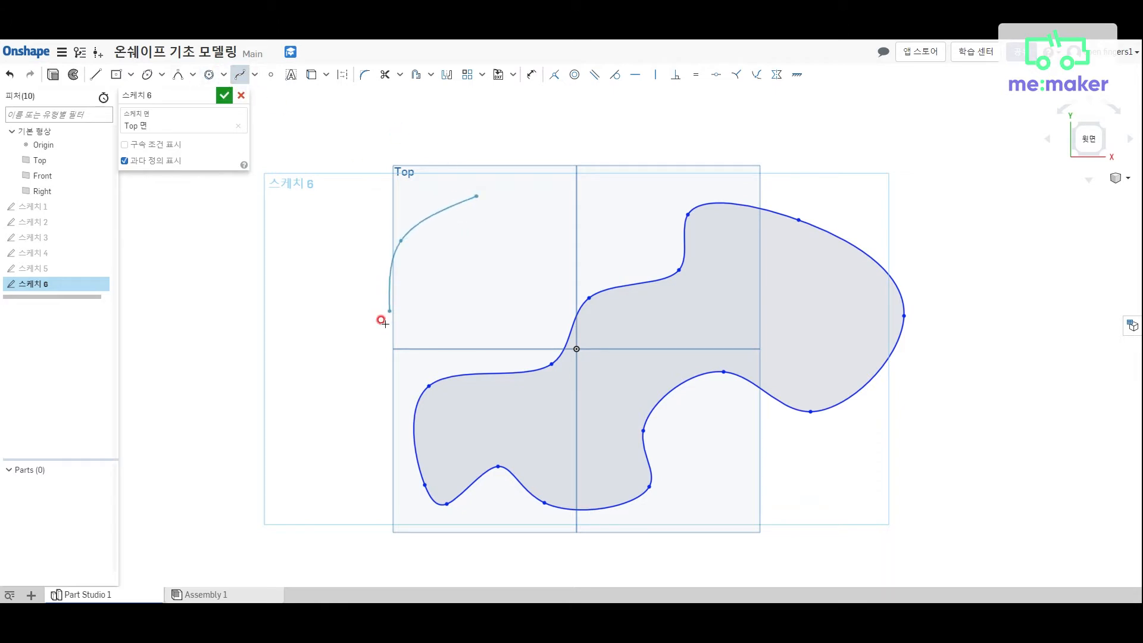
pyautogui.click(384, 328)
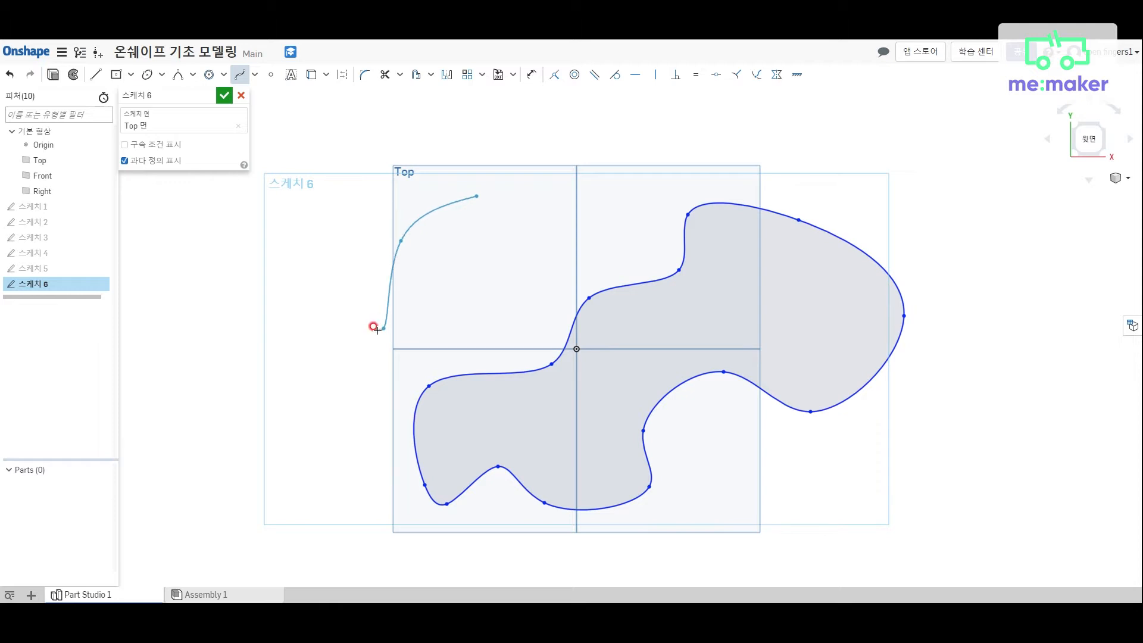
pyautogui.doubleClick(377, 349)
pyautogui.moveTo(405, 286)
pyautogui.mouseDown()
pyautogui.moveTo(284, 297)
pyautogui.moveTo(449, 266)
pyautogui.moveTo(286, 262)
pyautogui.mouseUp()
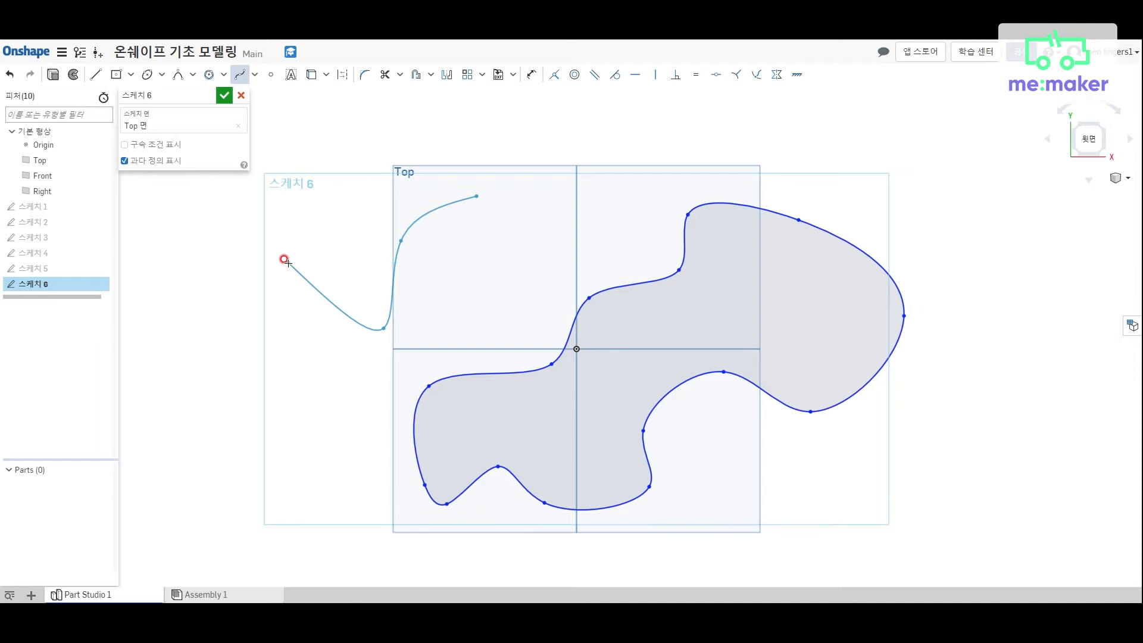
pyautogui.press('Escape')
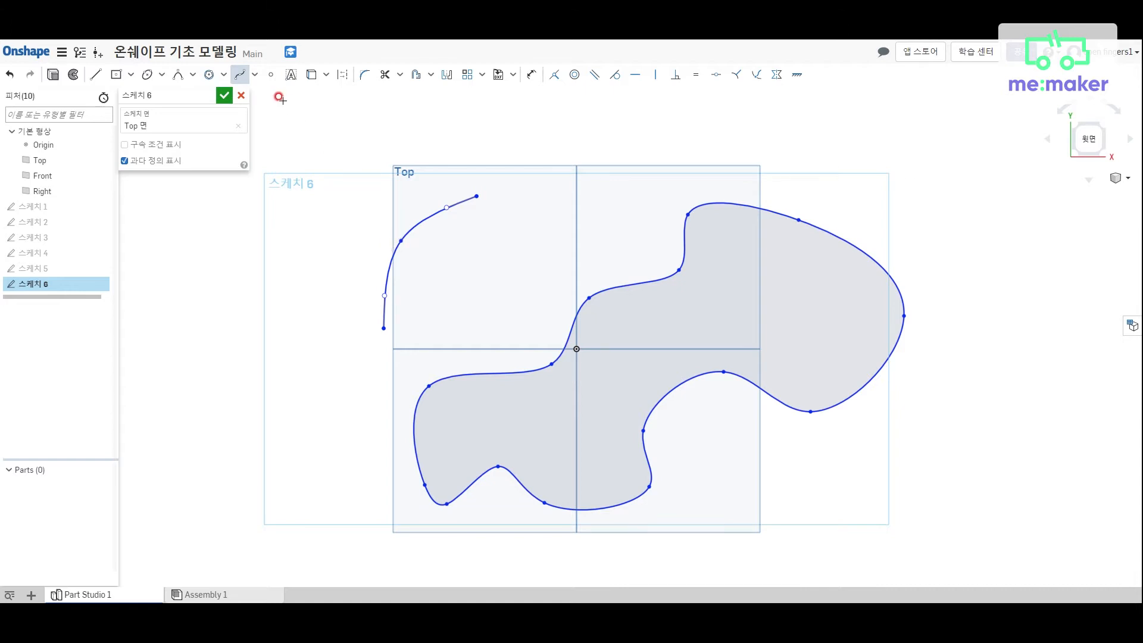
# Reshape the open spline into an S-curve by pulling the tangent handles at its upper and lower ends outward
pyautogui.click(450, 208)
pyautogui.press('Escape')
pyautogui.scroll(5, 444, 211)
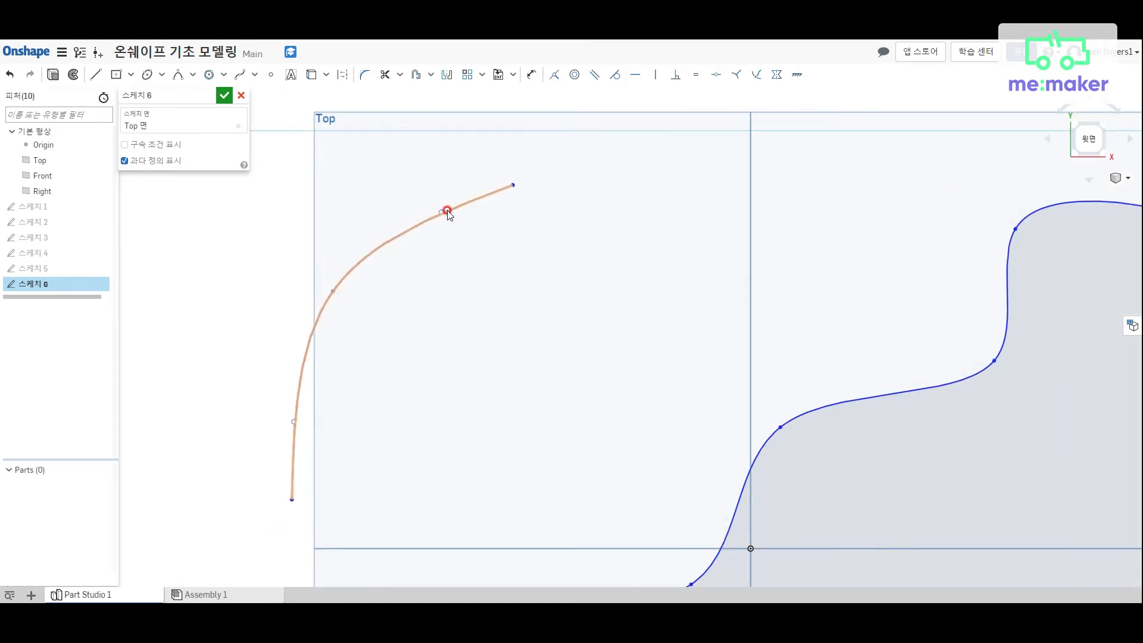
pyautogui.scroll(5, 444, 214)
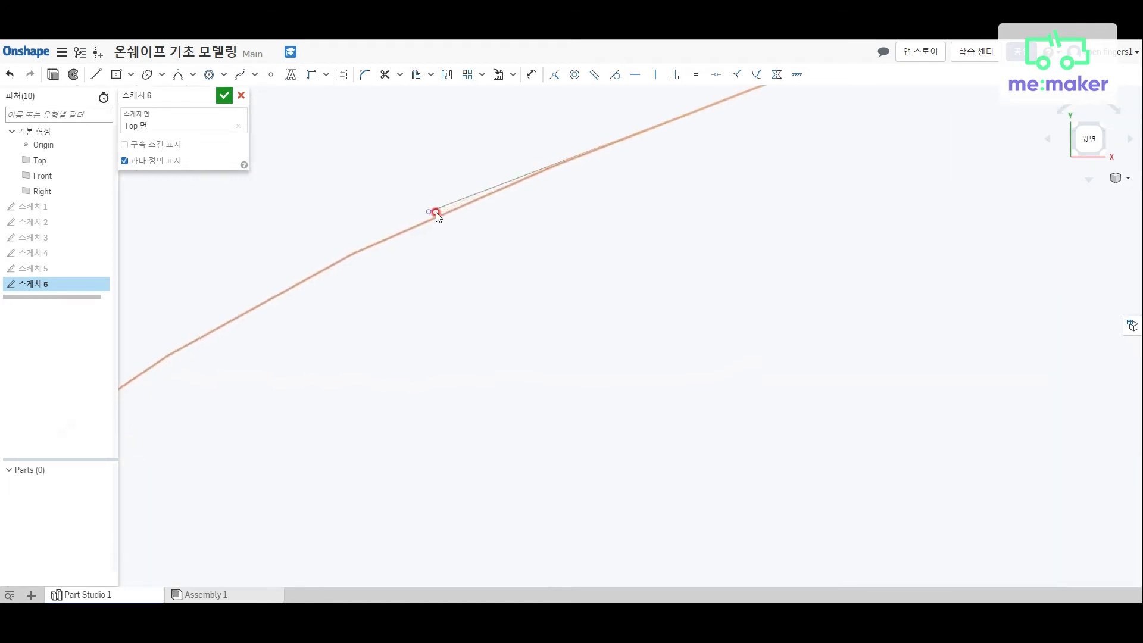
pyautogui.scroll(-3, 432, 212)
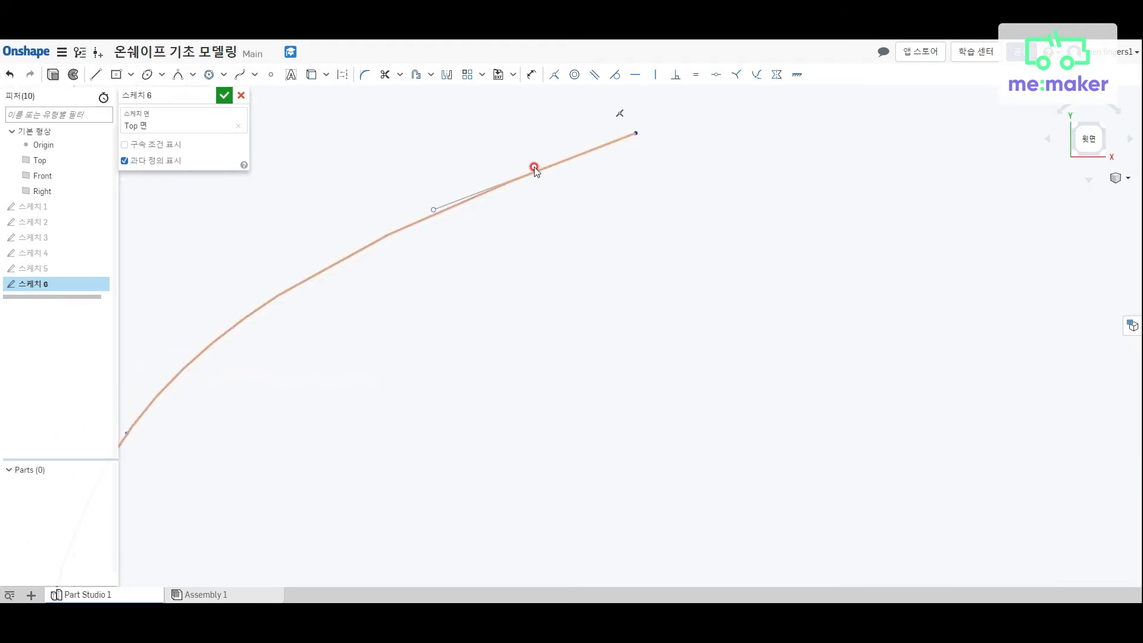
pyautogui.scroll(-5, 433, 211)
pyautogui.moveTo(434, 212)
pyautogui.mouseDown()
pyautogui.moveTo(416, 113)
pyautogui.moveTo(407, 188)
pyautogui.mouseUp()
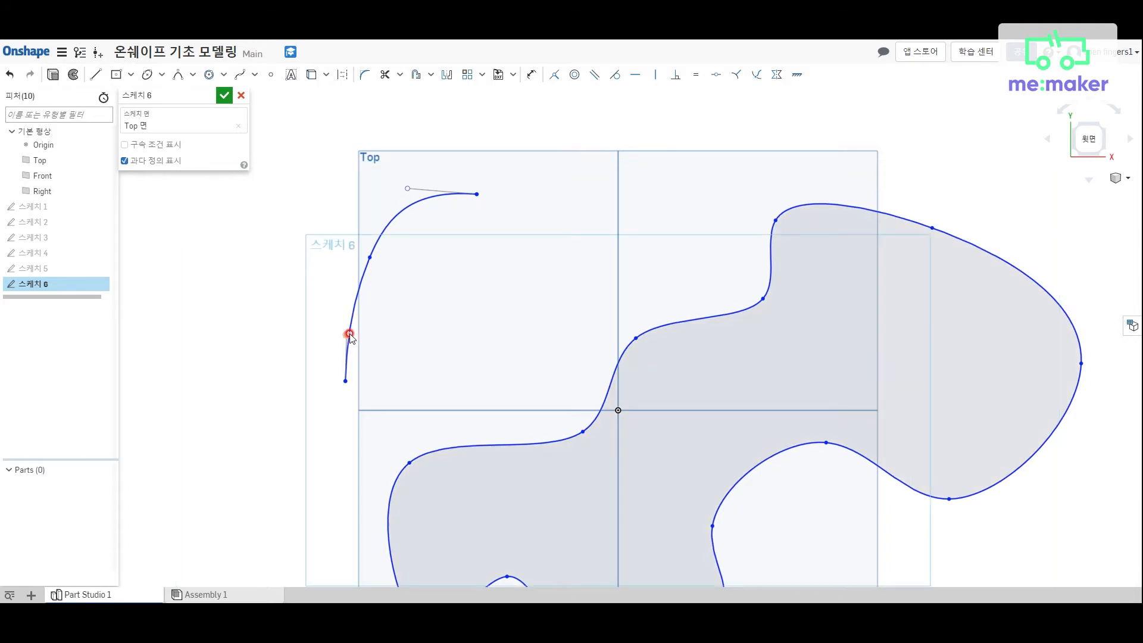
pyautogui.moveTo(320, 335)
pyautogui.mouseDown()
pyautogui.moveTo(296, 344)
pyautogui.moveTo(303, 333)
pyautogui.mouseUp()
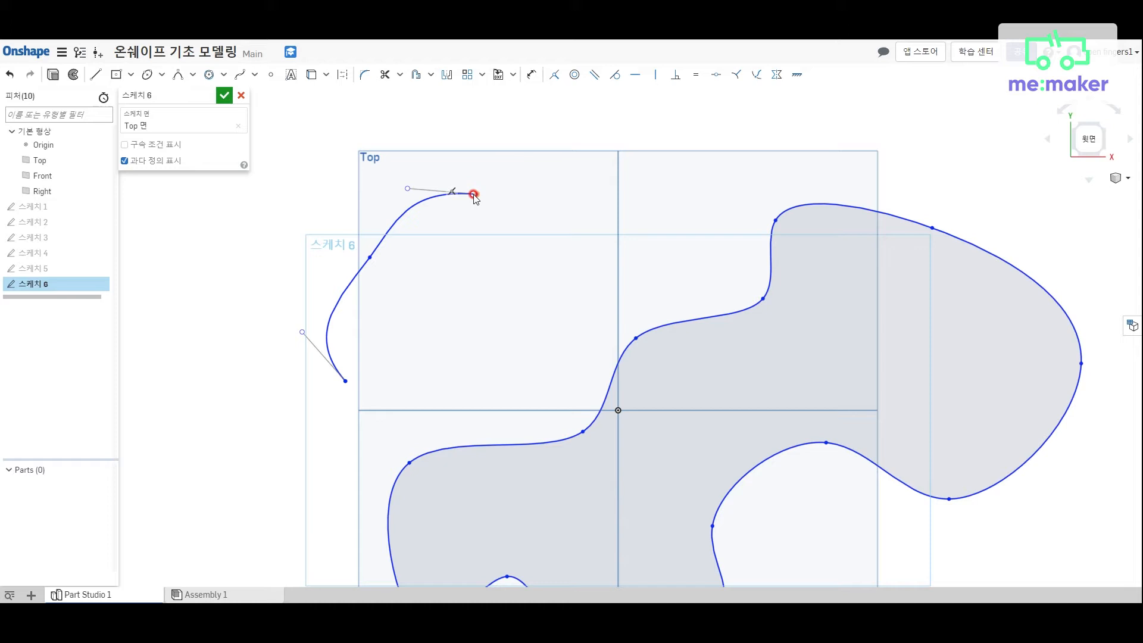
pyautogui.moveTo(407, 189)
pyautogui.mouseDown()
pyautogui.moveTo(402, 222)
pyautogui.moveTo(405, 195)
pyautogui.moveTo(443, 286)
pyautogui.moveTo(458, 280)
pyautogui.moveTo(408, 187)
pyautogui.moveTo(421, 255)
pyautogui.moveTo(396, 199)
pyautogui.moveTo(384, 236)
pyautogui.mouseUp()
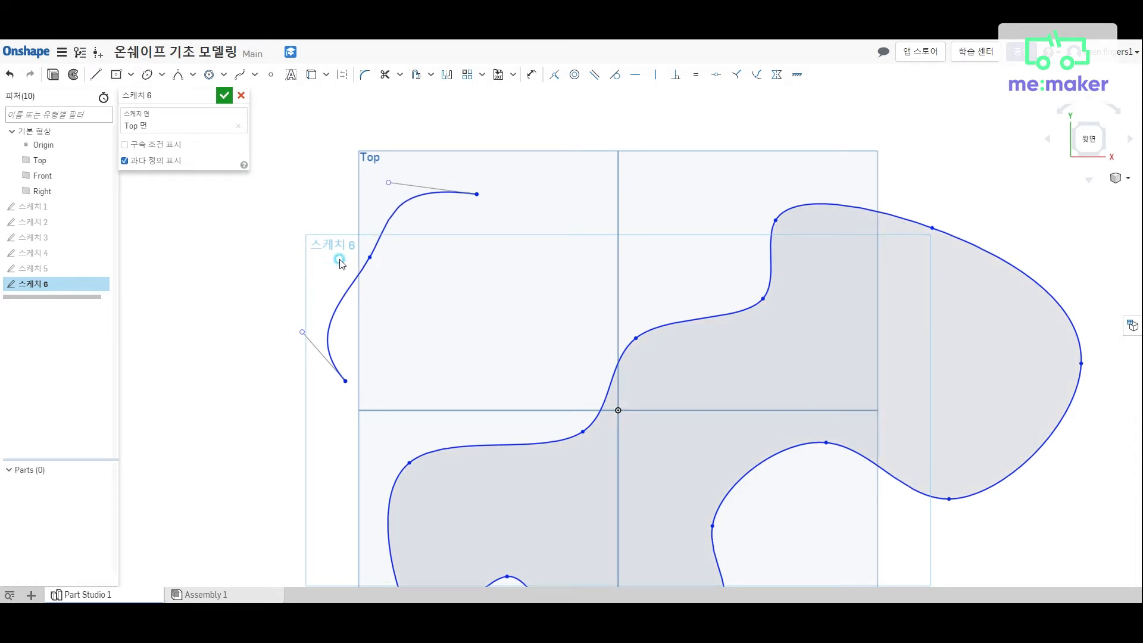
# Insert two spline points on the open spline, one on each side of its middle point
pyautogui.scroll(-3, 357, 262)
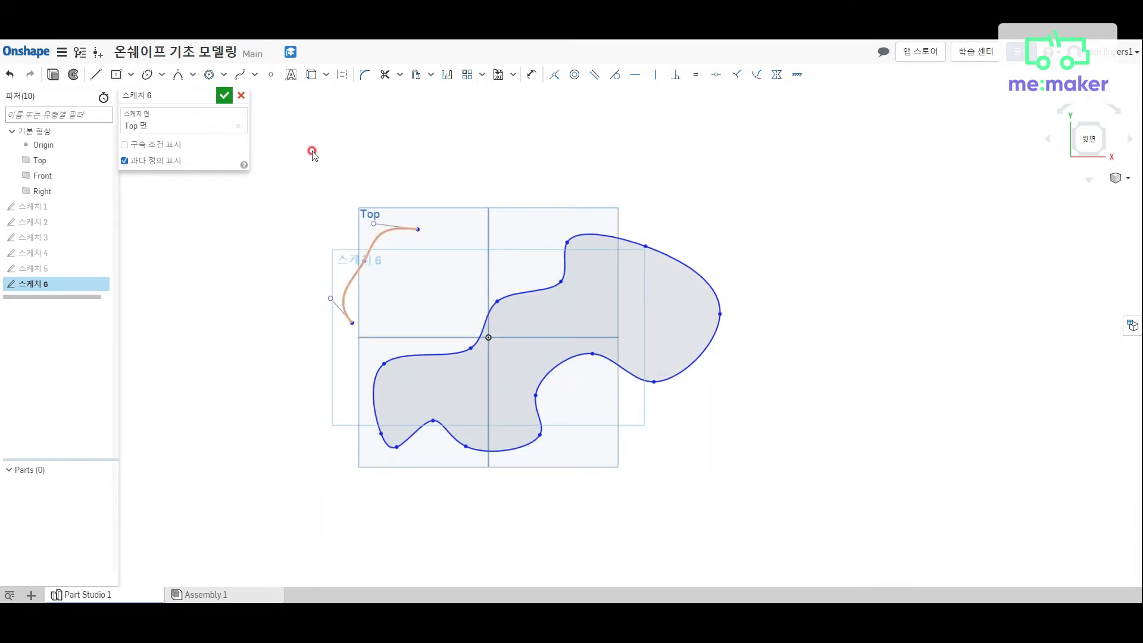
pyautogui.click(256, 75)
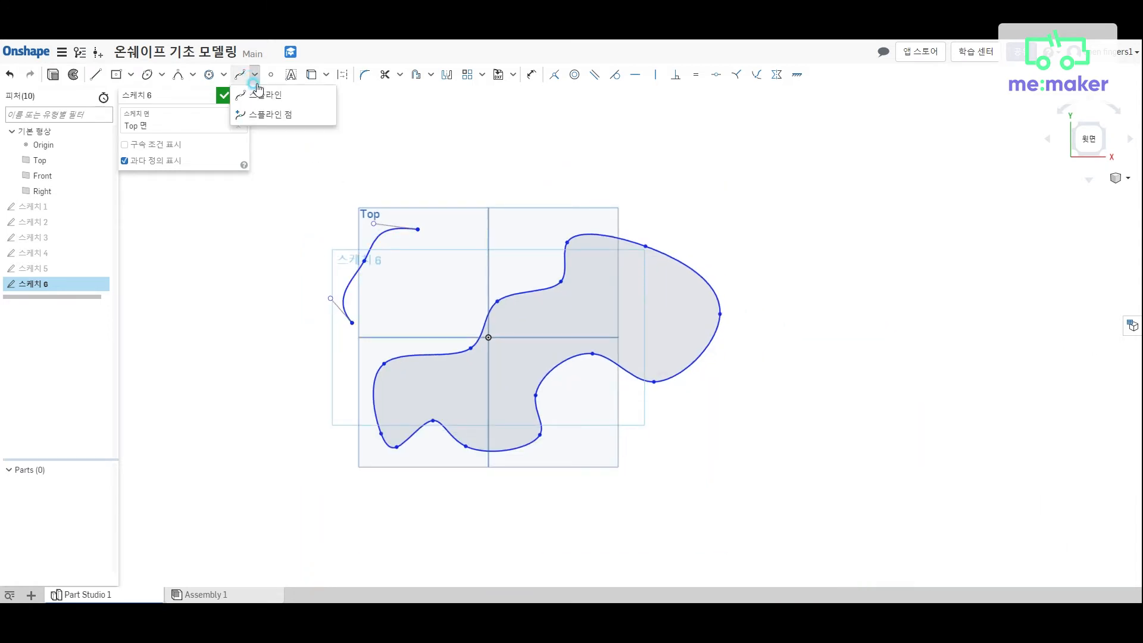
pyautogui.click(269, 116)
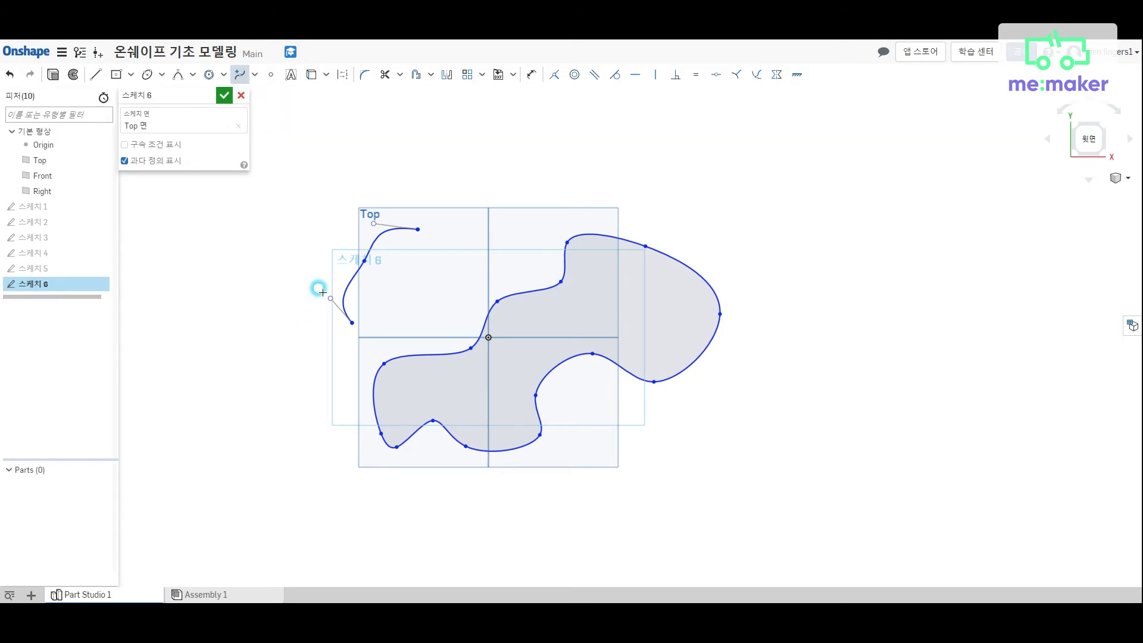
pyautogui.click(347, 284)
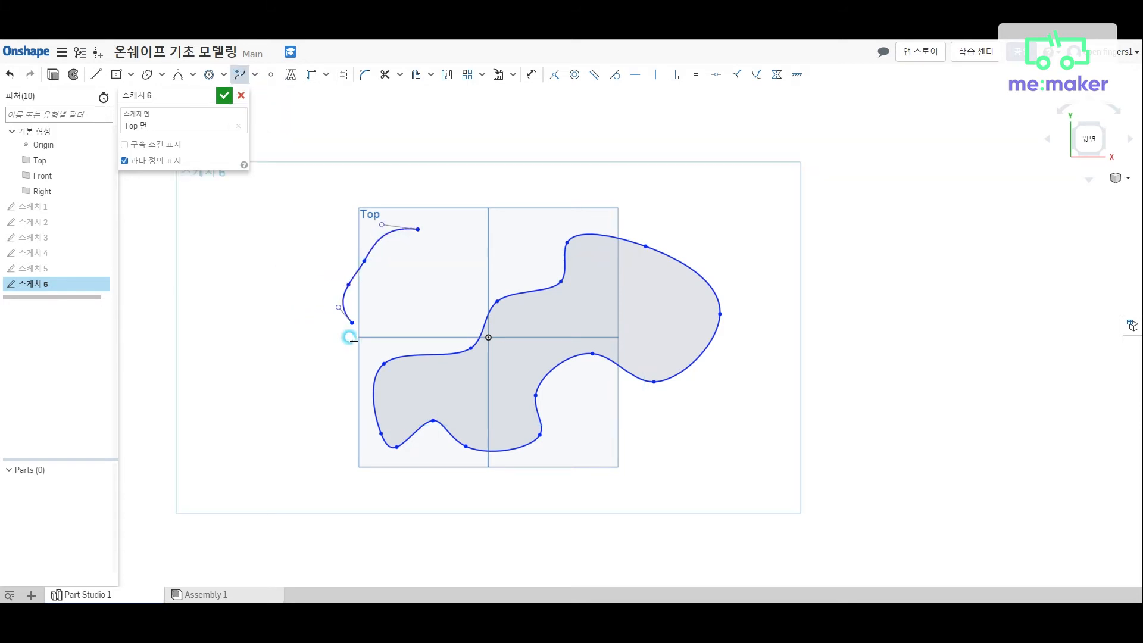
pyautogui.click(378, 242)
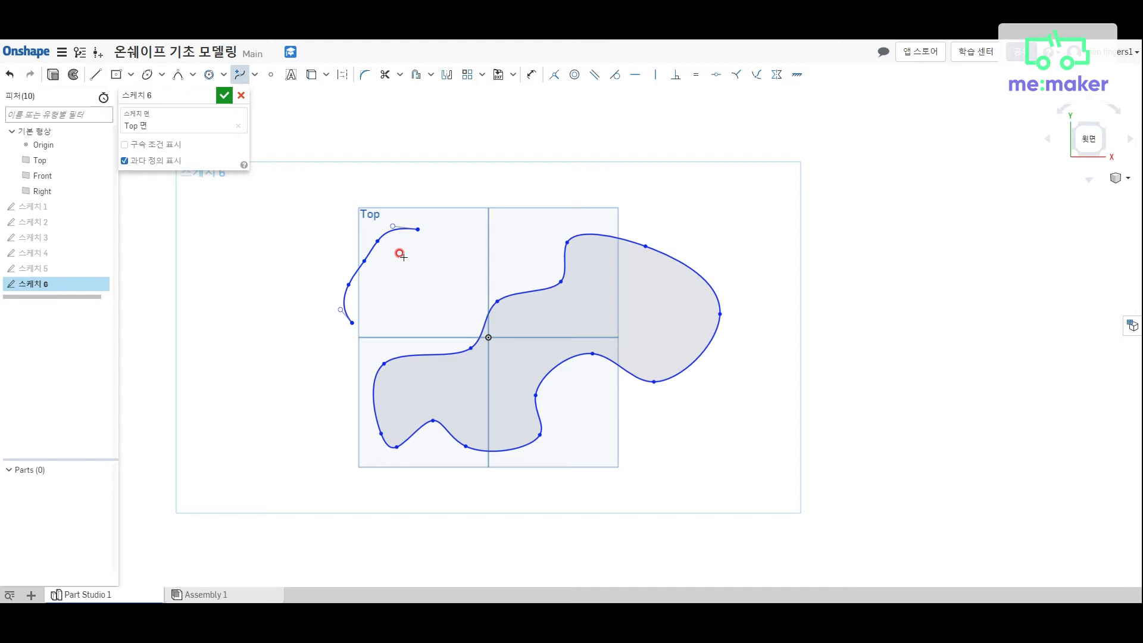
pyautogui.scroll(5, 402, 257)
pyautogui.press('Escape')
# Move the open spline's two added points inward toward the lower right so the curve becomes wavy
pyautogui.moveTo(353, 227)
pyautogui.mouseDown()
pyautogui.moveTo(382, 245)
pyautogui.moveTo(294, 179)
pyautogui.moveTo(344, 221)
pyautogui.mouseUp()
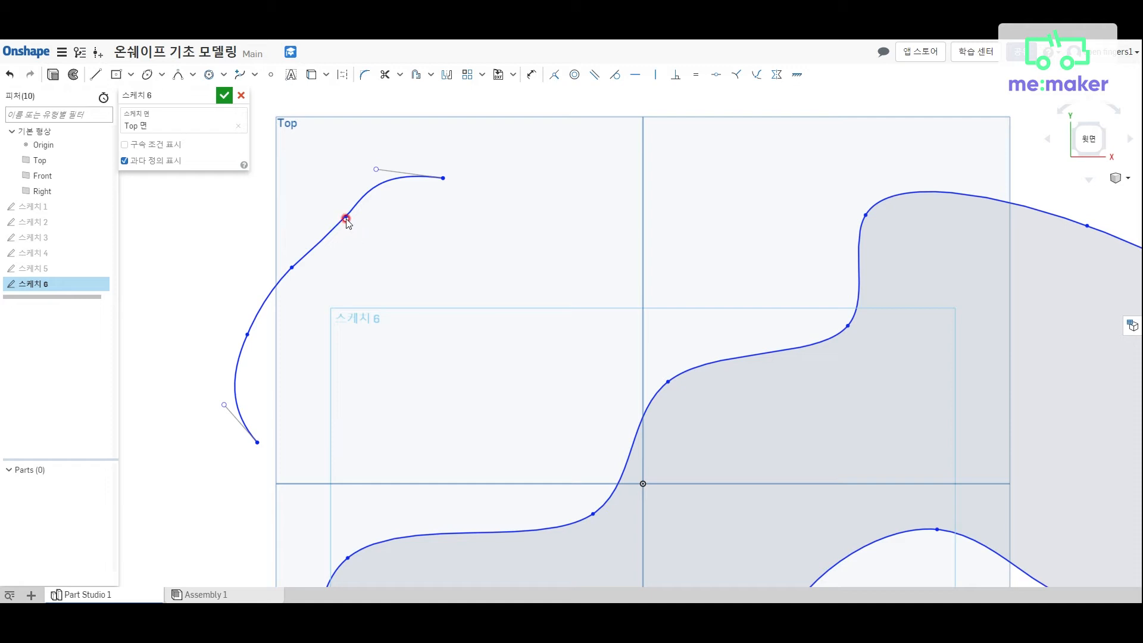
pyautogui.moveTo(354, 228); pyautogui.dragTo(373, 244)
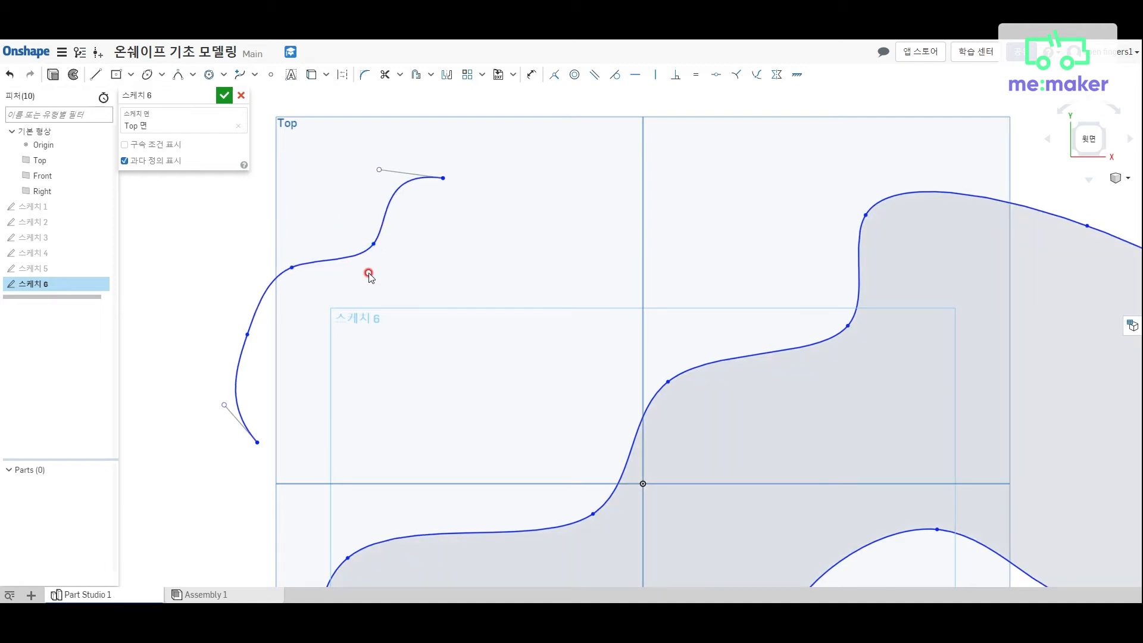
pyautogui.moveTo(247, 334); pyautogui.dragTo(291, 363)
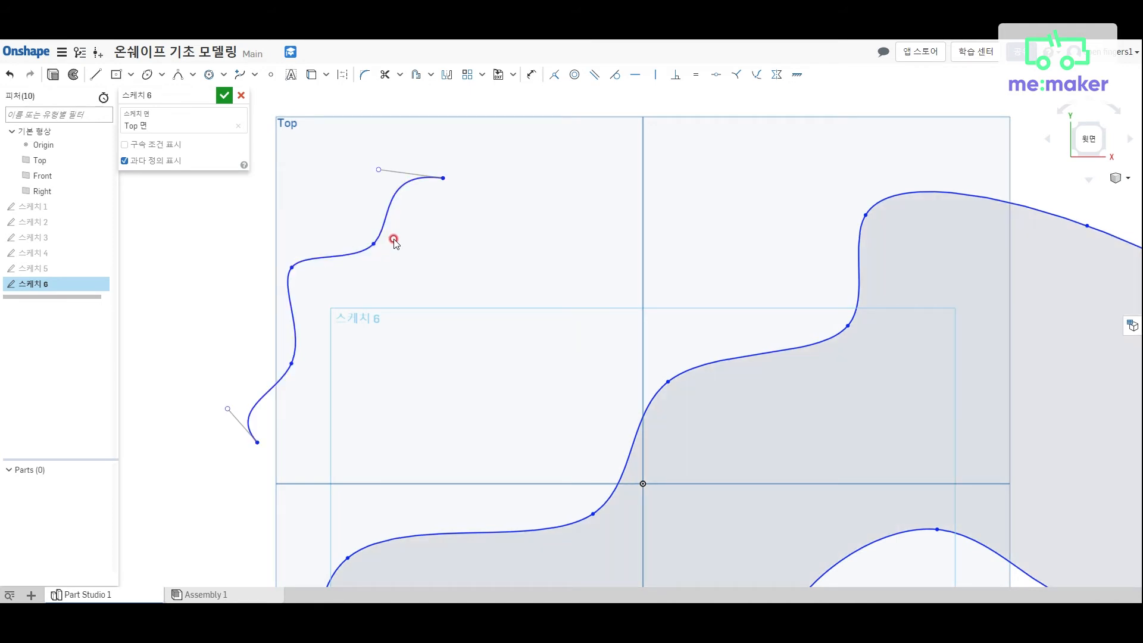
# Dimension the open spline's upper endpoint from the vertical and horizontal reference planes through the origin, accepting the drawn distances
pyautogui.scroll(-4, 450, 212)
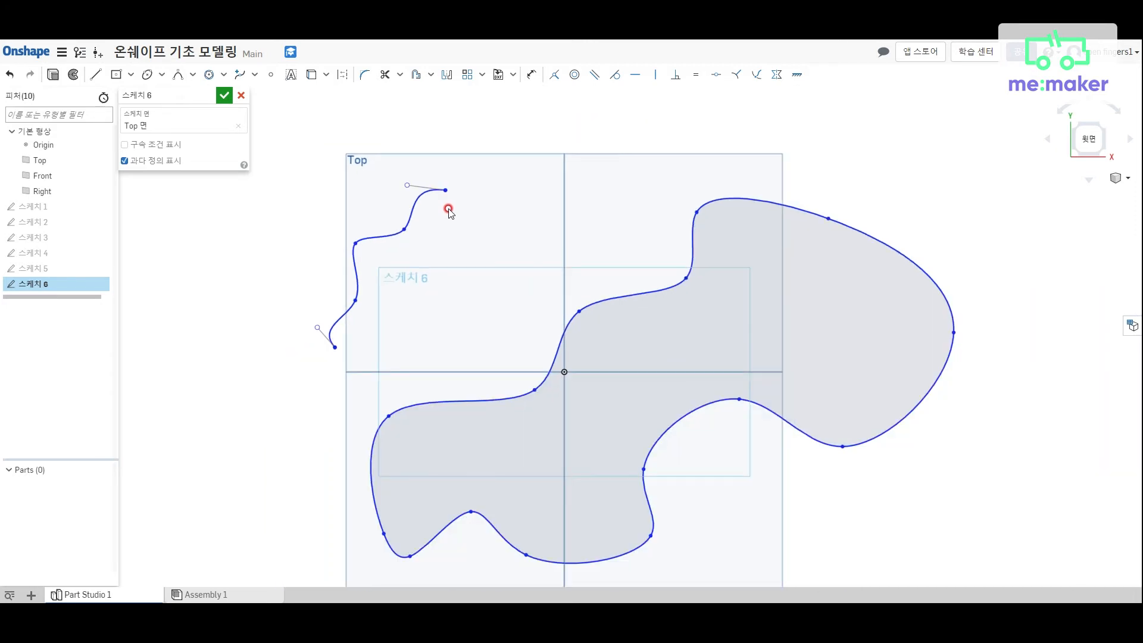
pyautogui.click(535, 76)
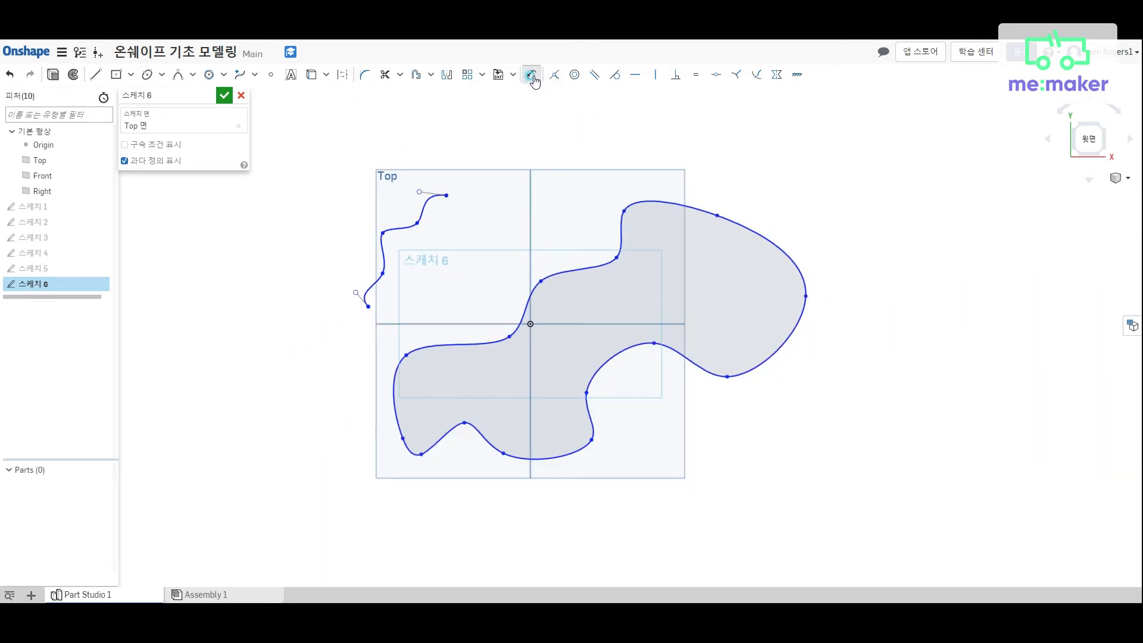
pyautogui.click(445, 196)
pyautogui.click(530, 227)
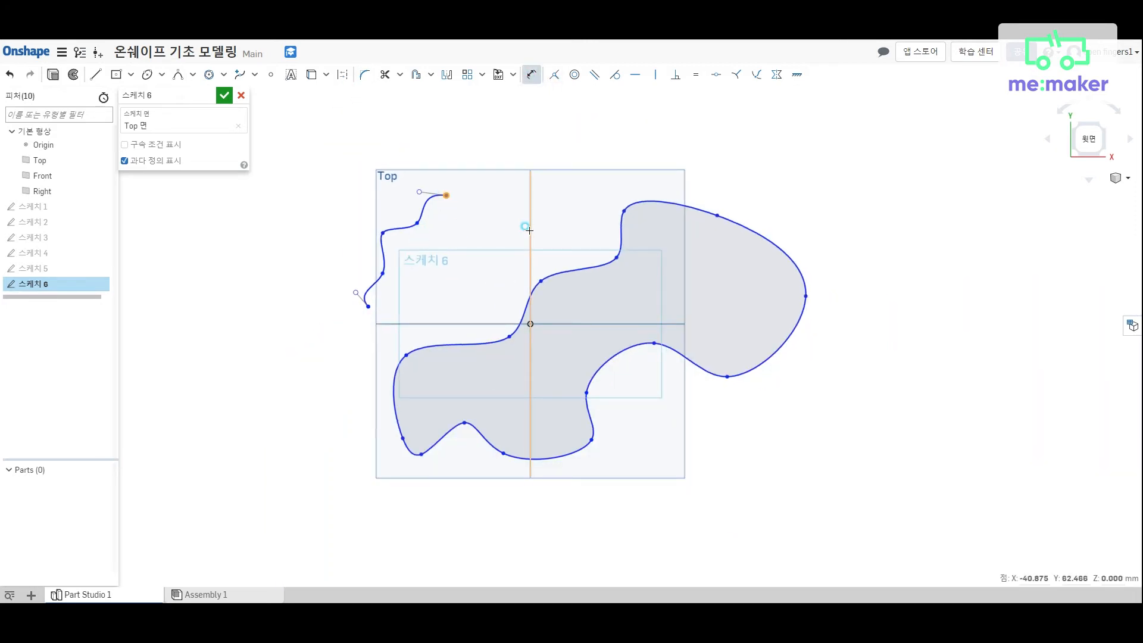
pyautogui.click(493, 177)
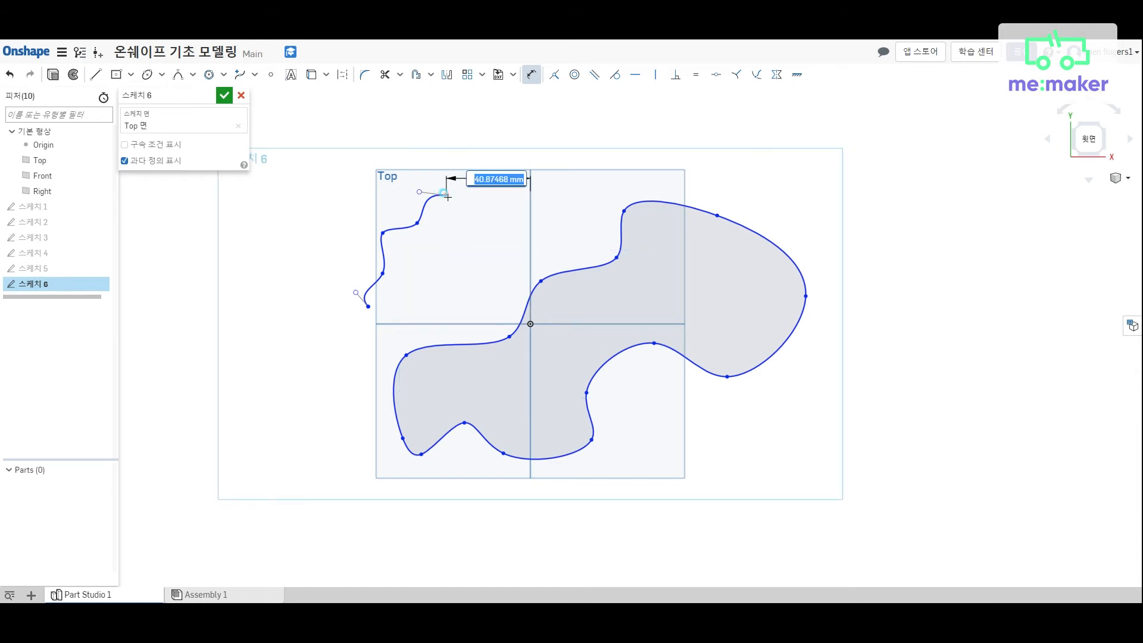
pyautogui.press('Return')
pyautogui.click(441, 322)
pyautogui.click(476, 243)
pyautogui.press('Return')
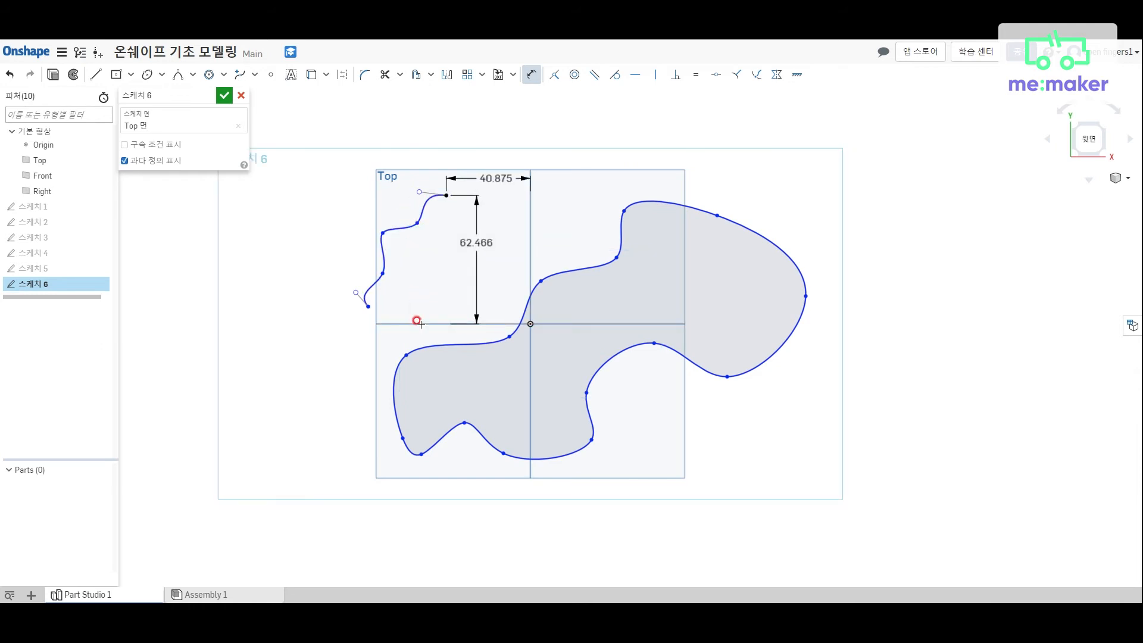
# Dimension the open spline's second point from the top to the horizontal and vertical reference planes, keeping the drawn distances
pyautogui.click(419, 324)
pyautogui.click(418, 224)
pyautogui.click(448, 273)
pyautogui.press('Return')
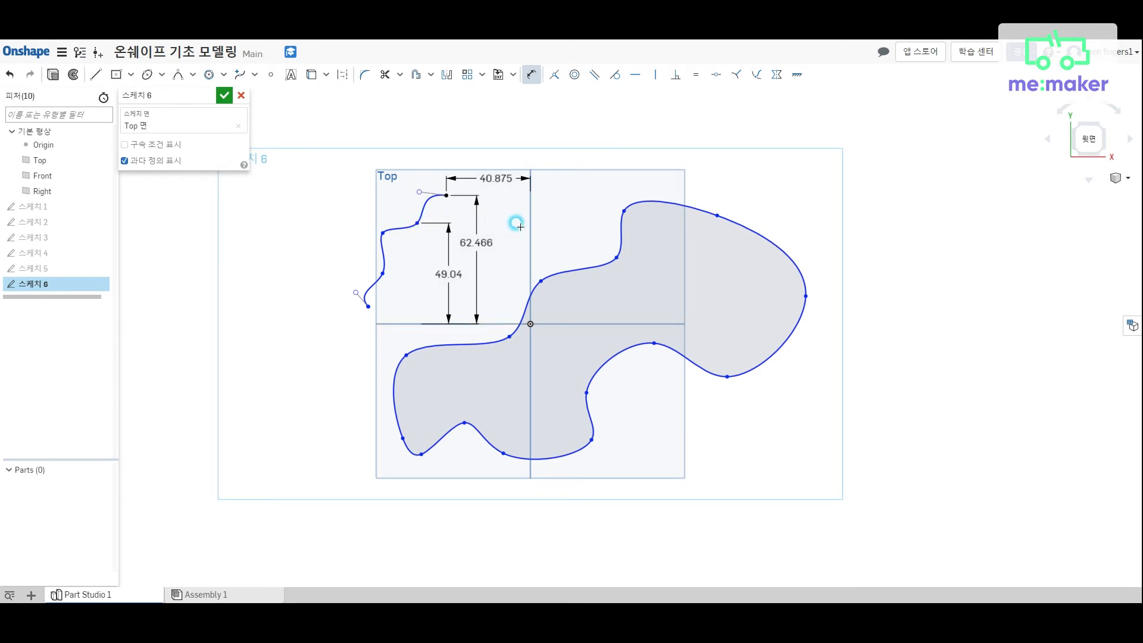
pyautogui.click(529, 224)
pyautogui.click(417, 223)
pyautogui.click(485, 246)
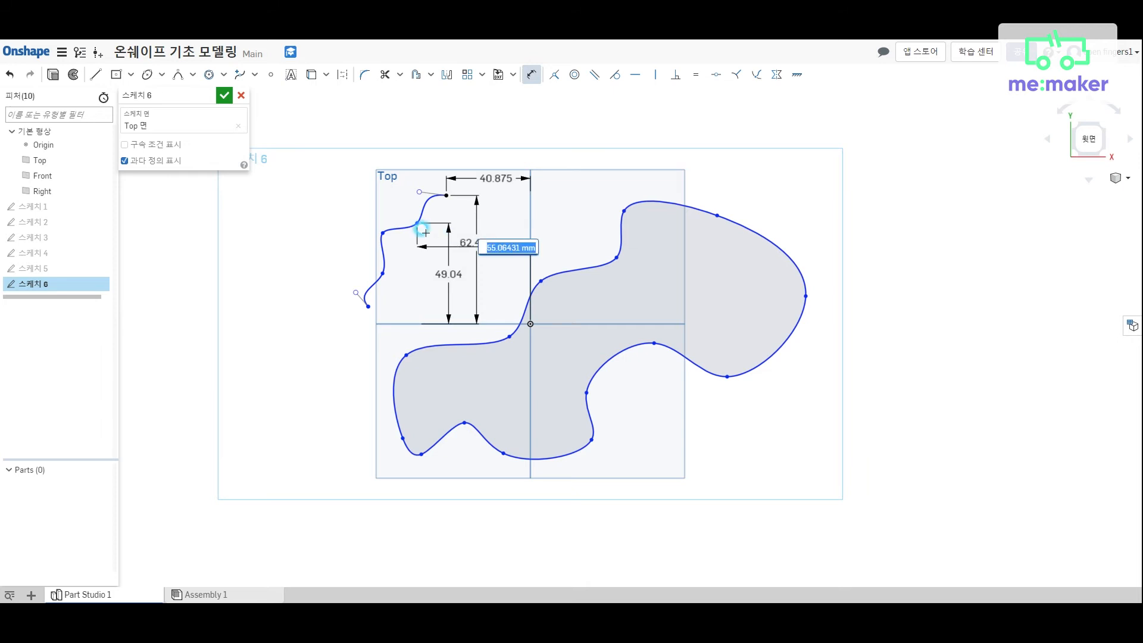
# Dimension the open spline's curve length, and place a second length dimension for the same curve beside it
pyautogui.click(423, 209)
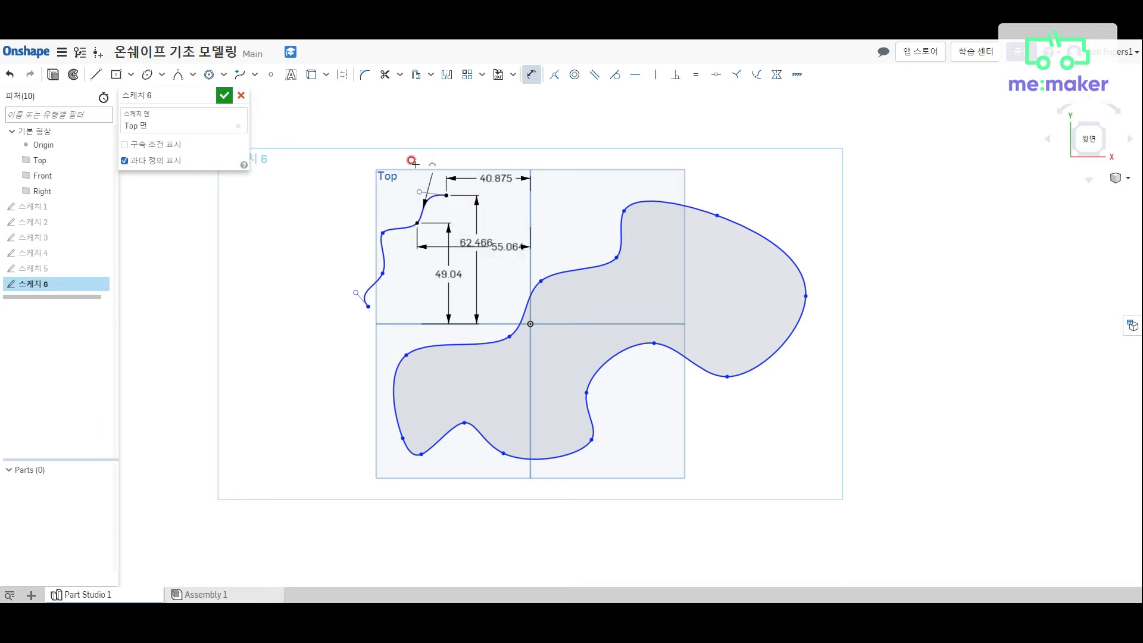
pyautogui.click(402, 195)
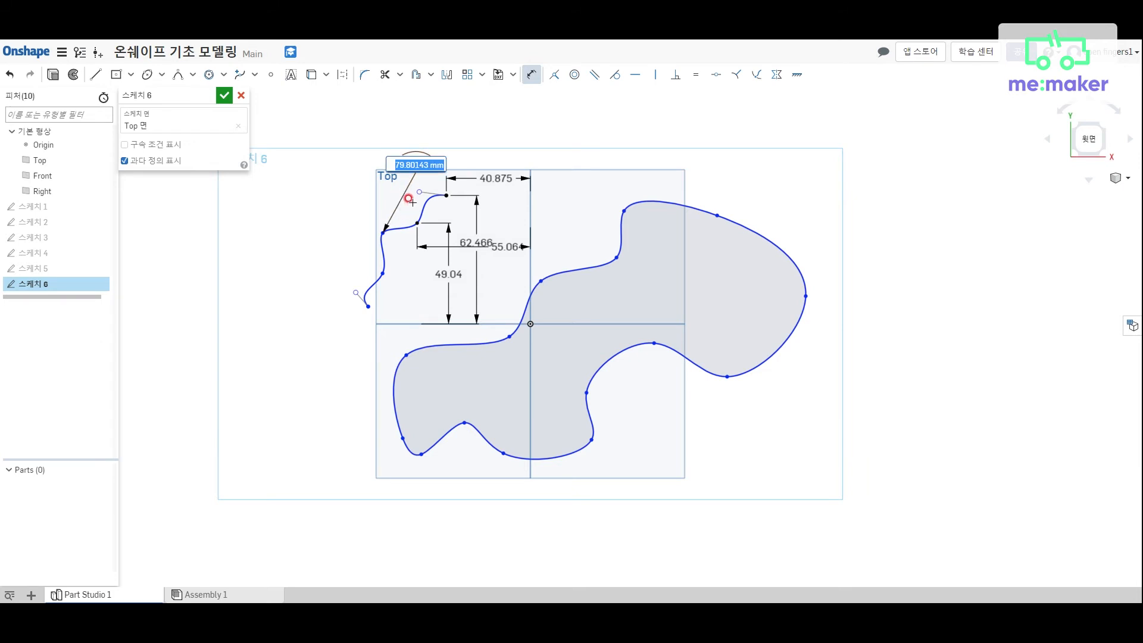
pyautogui.press('Return')
pyautogui.moveTo(446, 194); pyautogui.dragTo(429, 201)
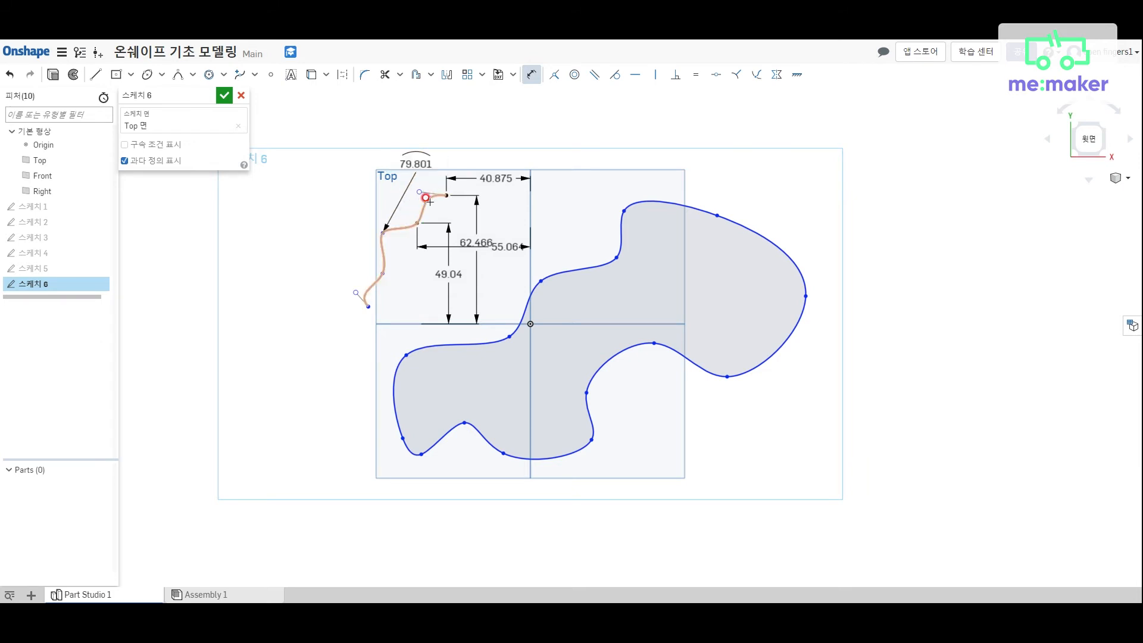
pyautogui.click(429, 200)
pyautogui.click(378, 200)
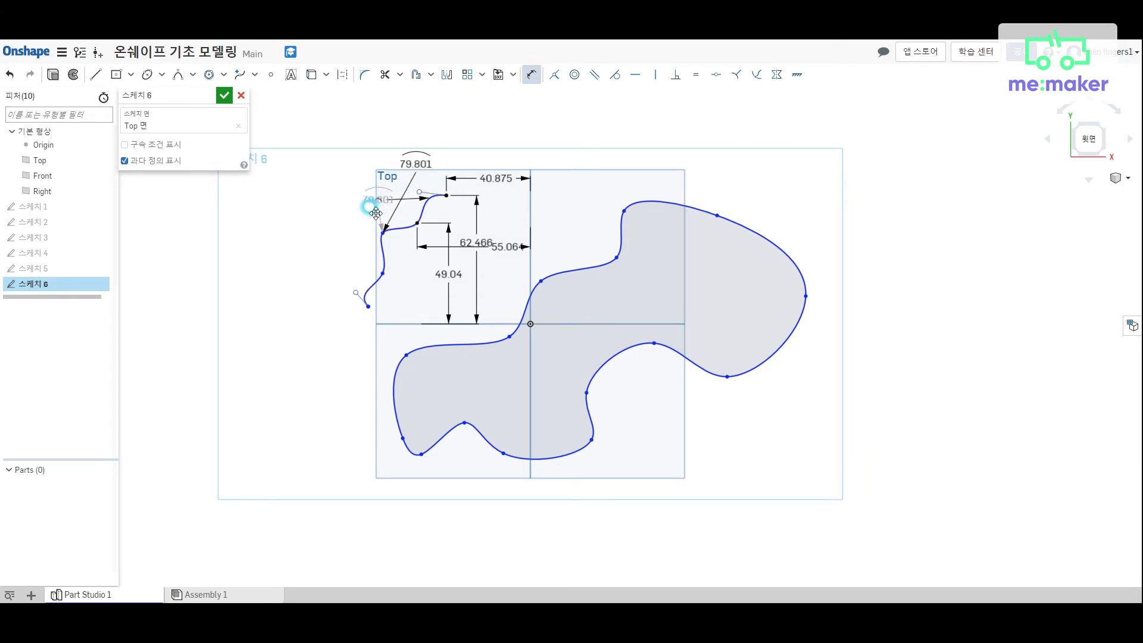
pyautogui.press('Escape')
# Select the open spline and examine its length and the point dimensions around it
pyautogui.moveTo(379, 260); pyautogui.dragTo(429, 202)
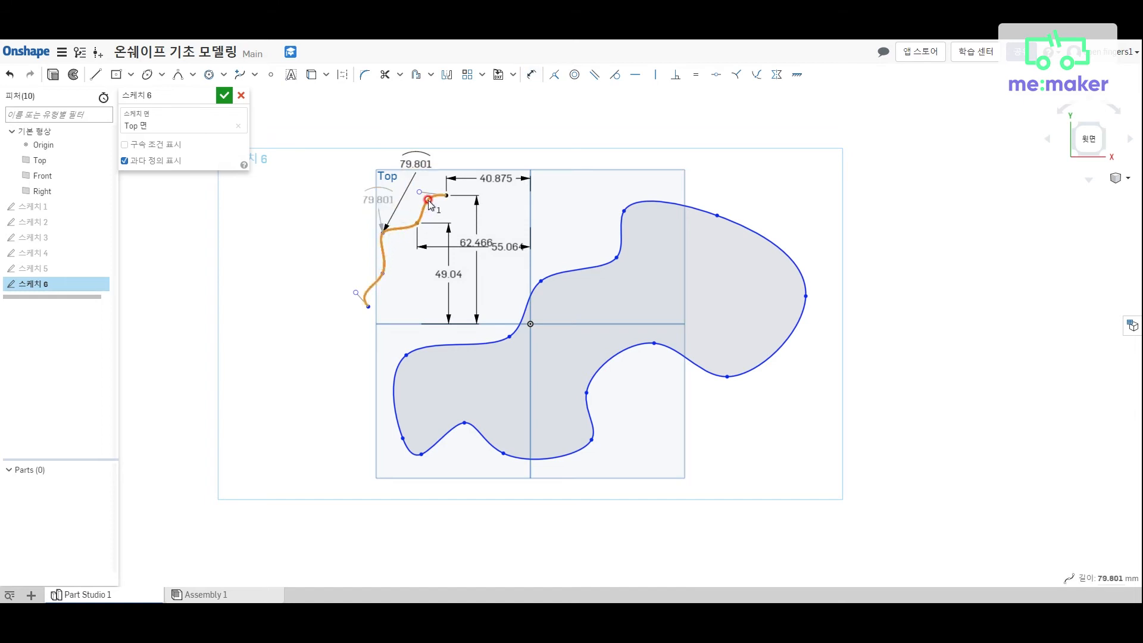
pyautogui.scroll(-3, 373, 246)
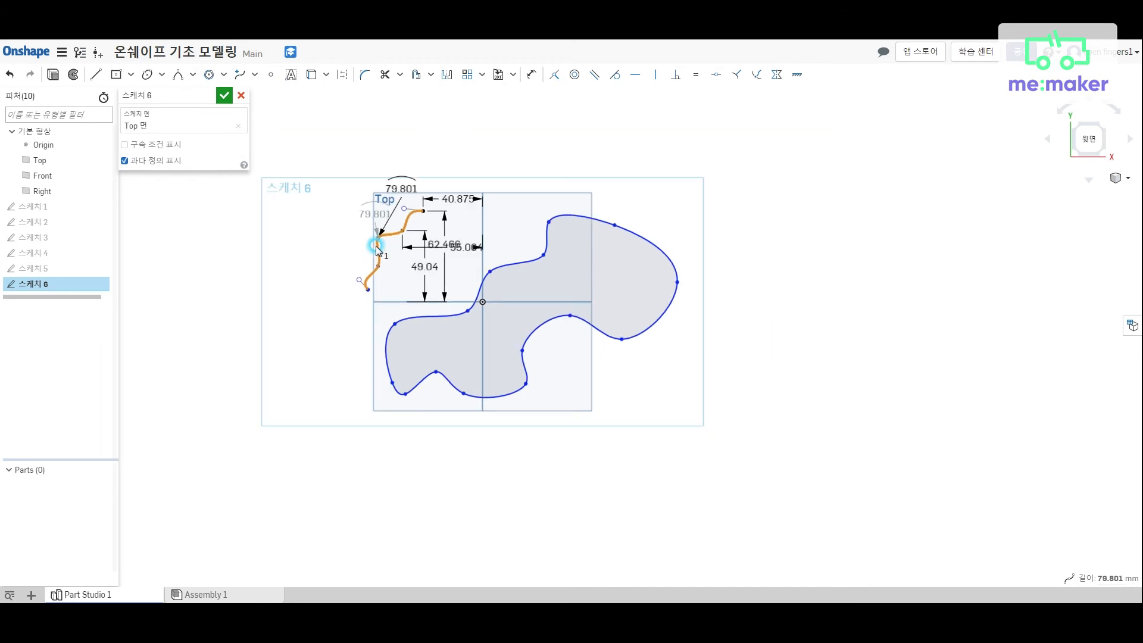
pyautogui.scroll(2, 379, 247)
pyautogui.scroll(4, 378, 247)
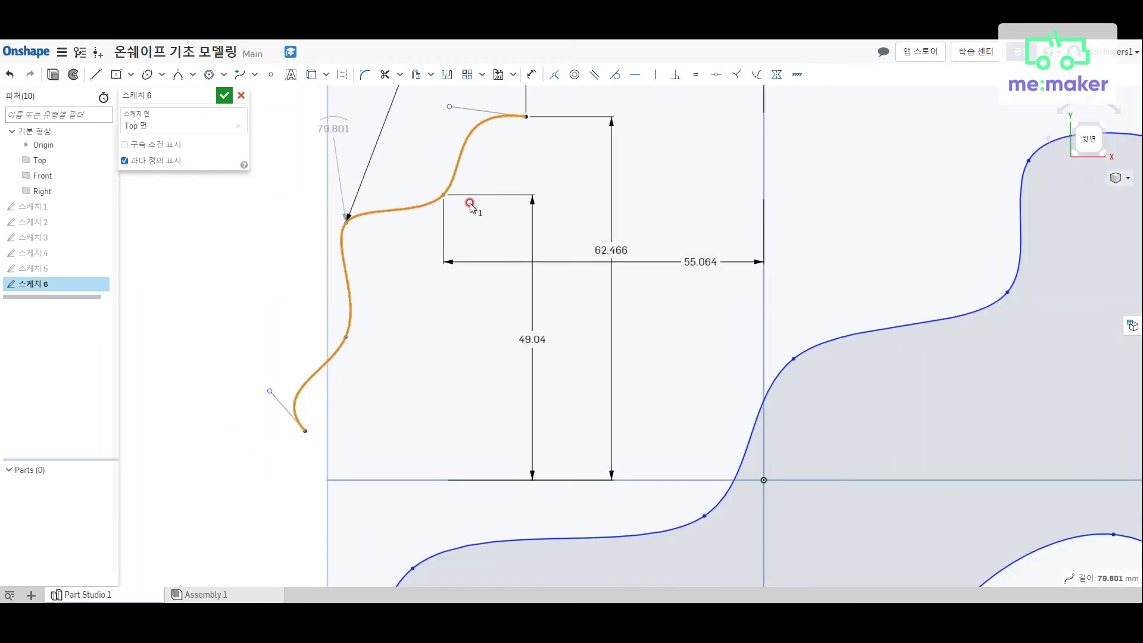
pyautogui.scroll(-2, 470, 203)
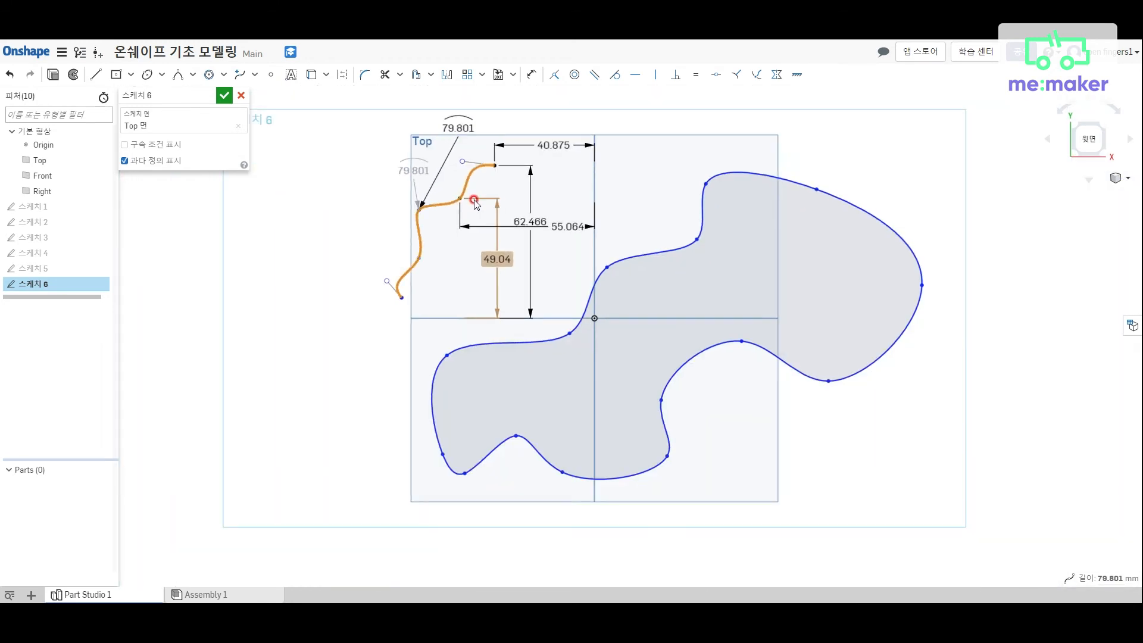
pyautogui.scroll(-2, 476, 203)
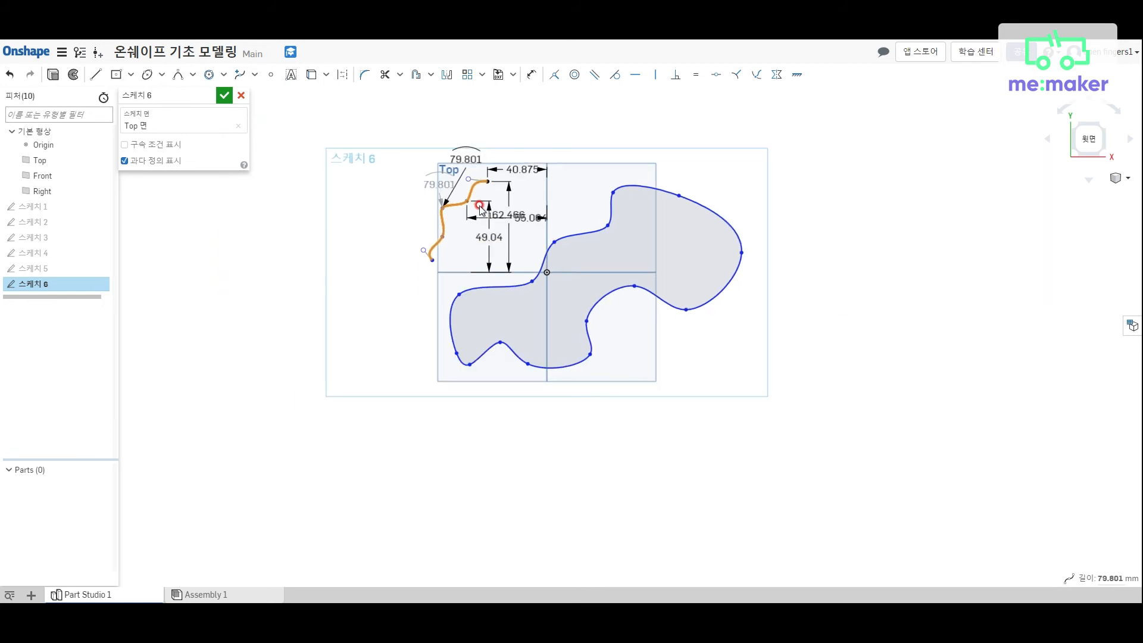
pyautogui.scroll(-1, 453, 208)
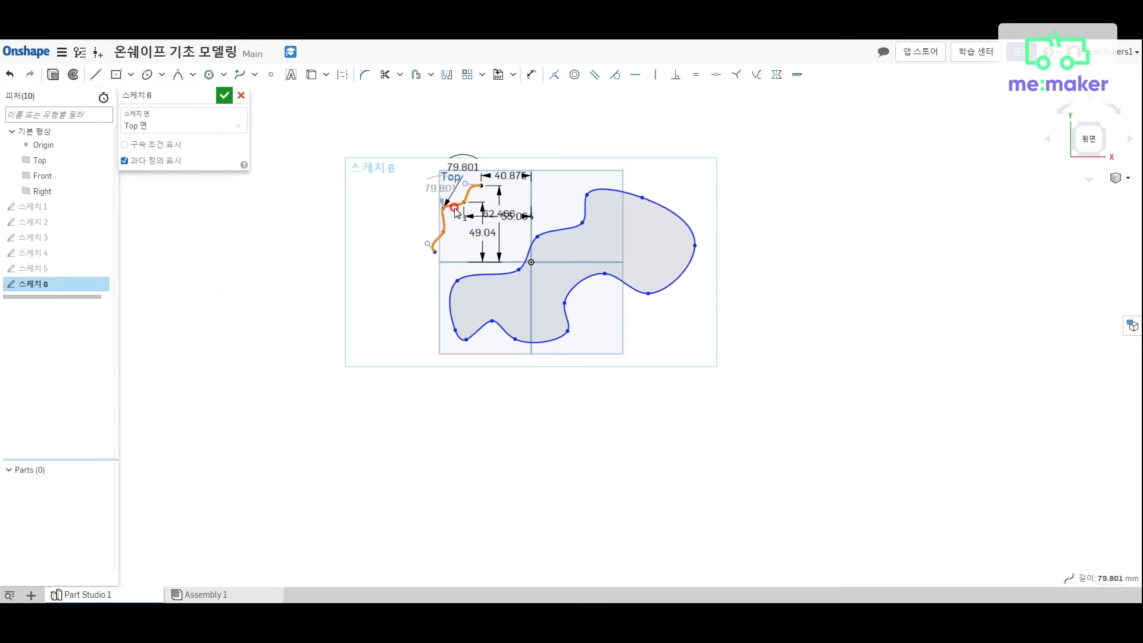
pyautogui.scroll(5, 458, 211)
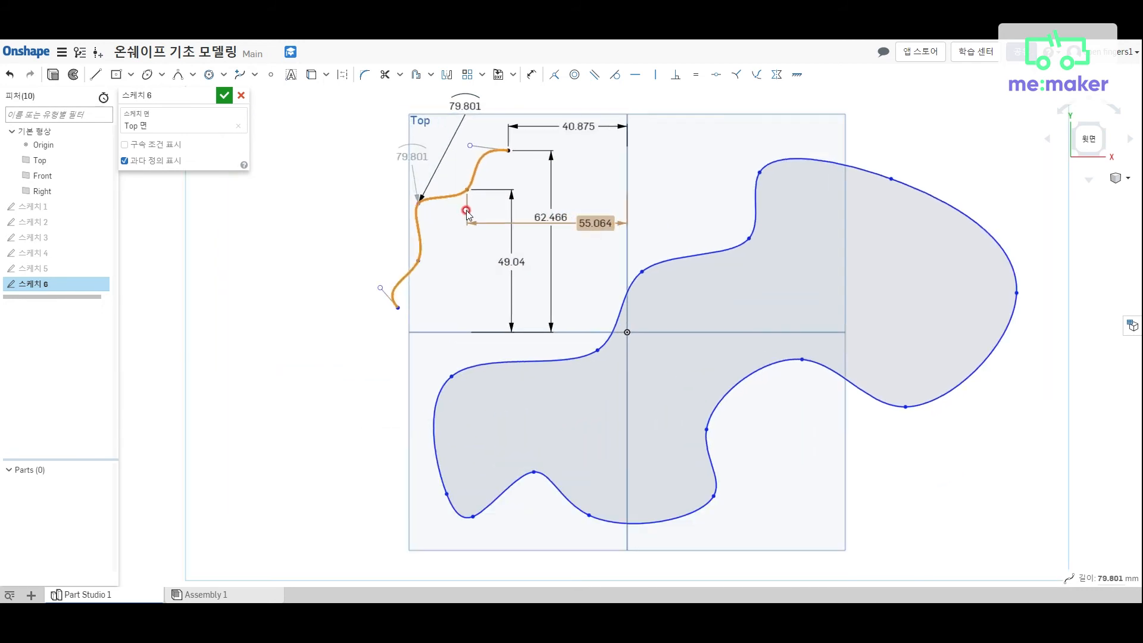
pyautogui.scroll(-3, 464, 213)
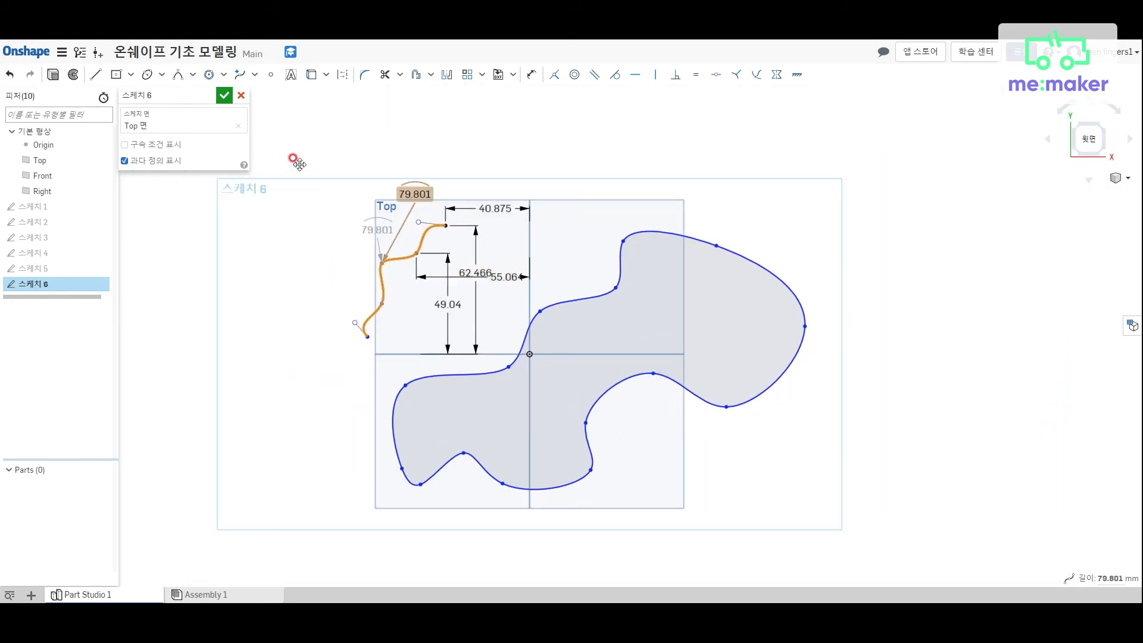
# Draw a slanted line rising to the right in the empty area to the left of the open spline
pyautogui.click(255, 74)
pyautogui.click(259, 96)
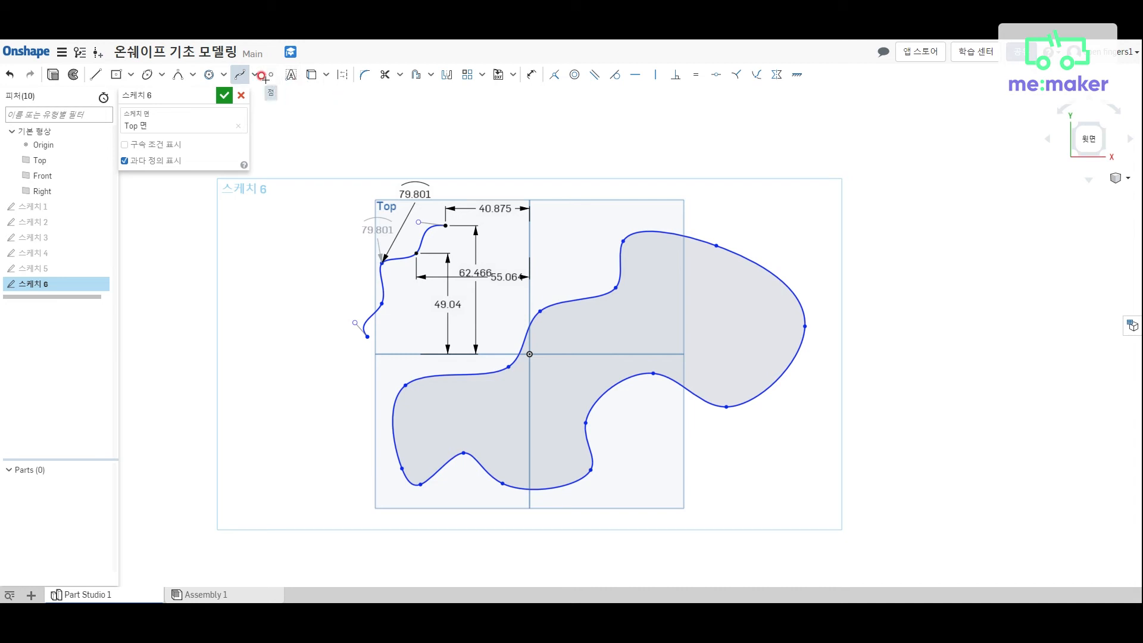
pyautogui.click(95, 74)
pyautogui.moveTo(248, 298); pyautogui.dragTo(329, 239)
pyautogui.press('Escape')
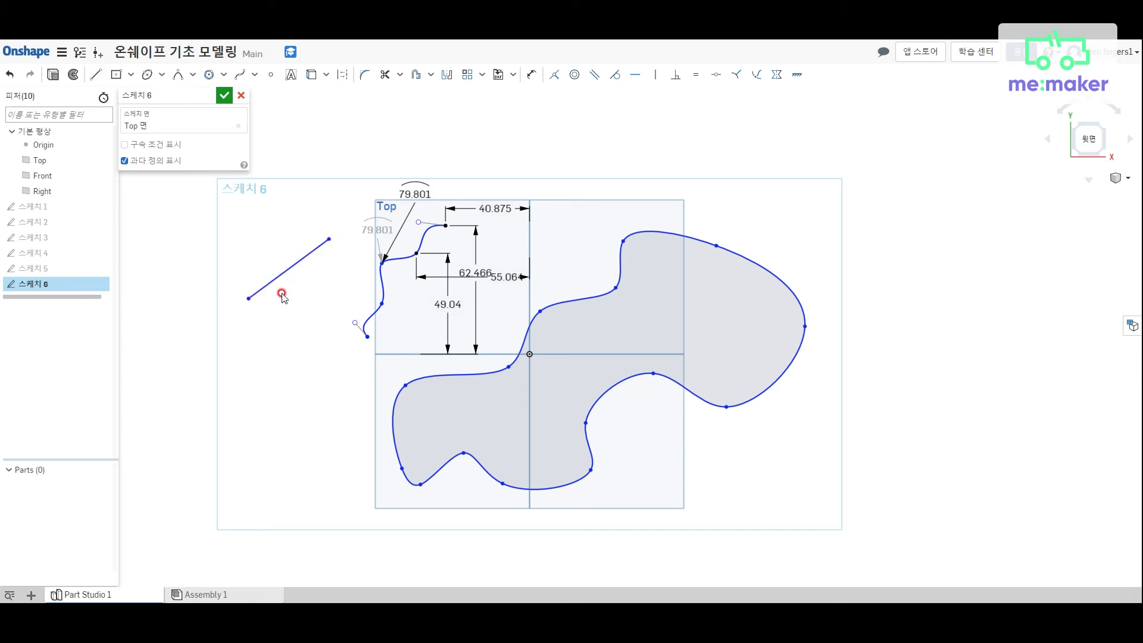
pyautogui.click(95, 75)
pyautogui.click(289, 270)
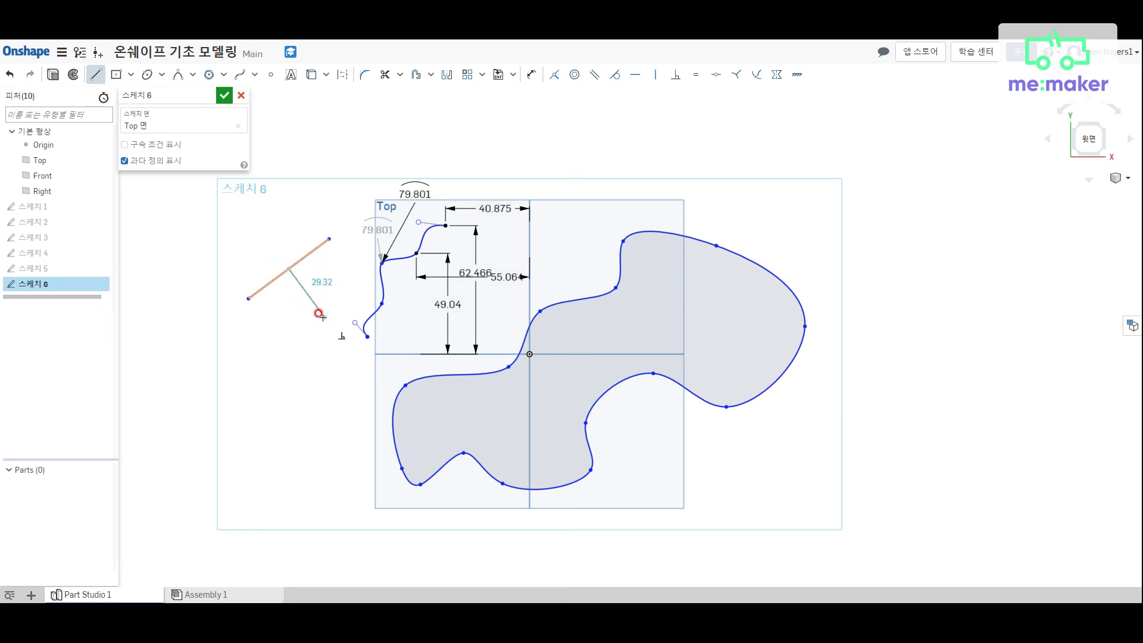
pyautogui.press('Escape')
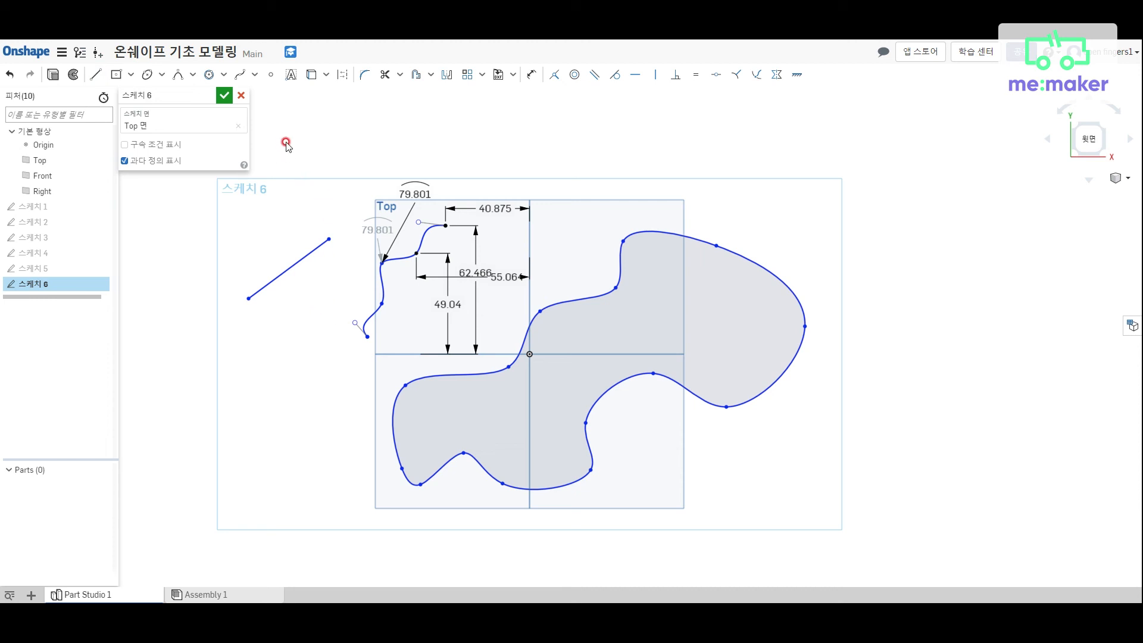
# Place a sketch point at the midpoint of the slanted line beside the open spline
pyautogui.click(270, 75)
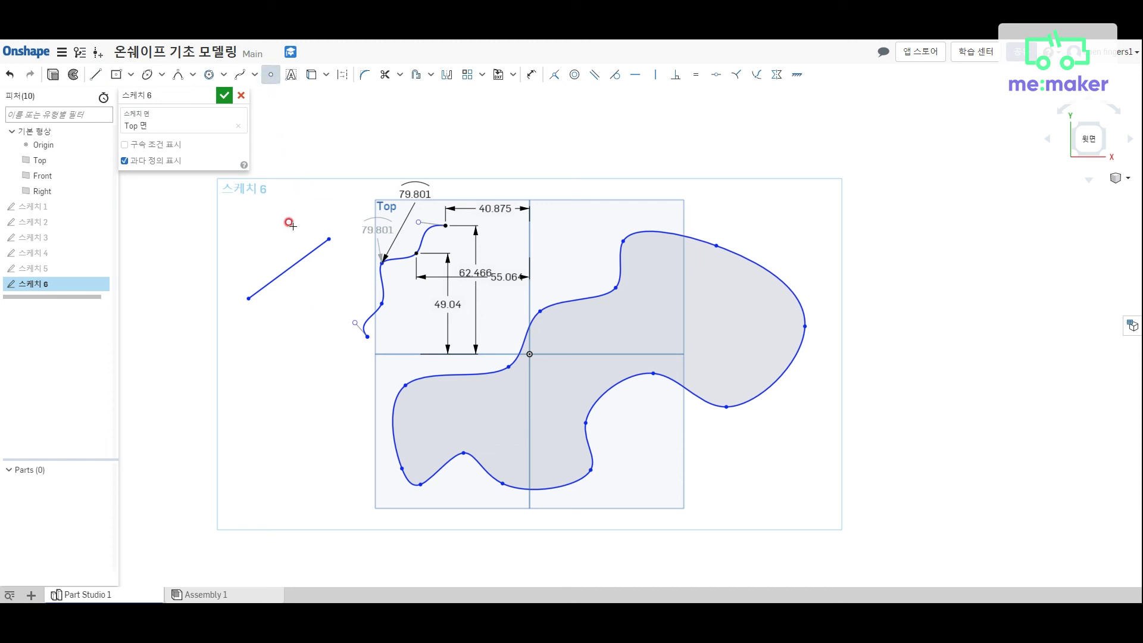
pyautogui.click(290, 268)
pyautogui.click(264, 77)
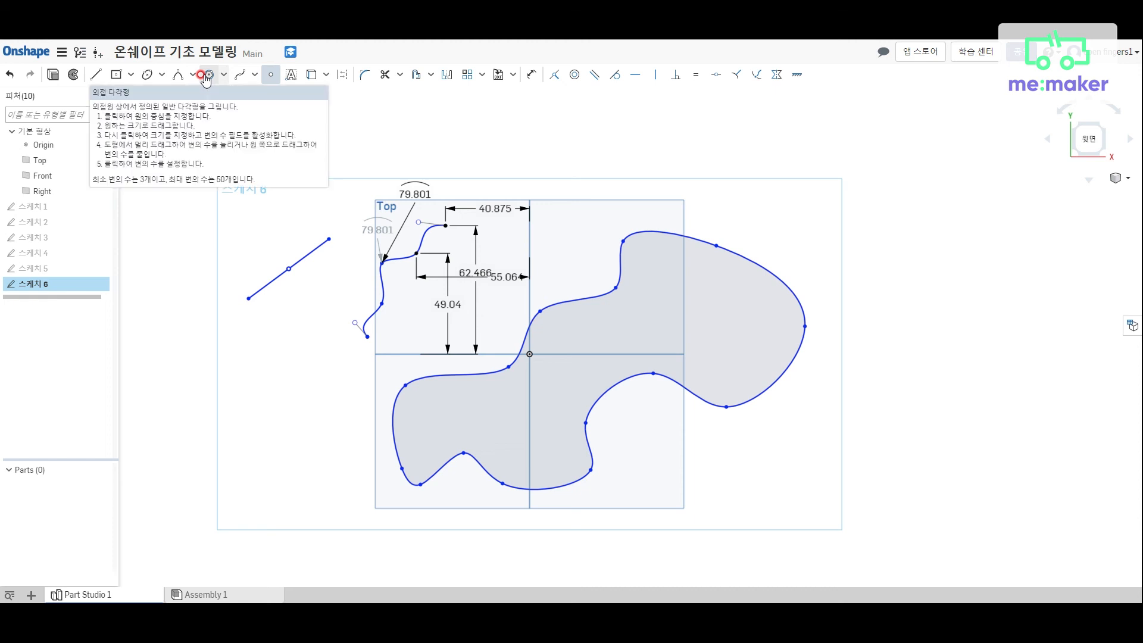
# Finish the spline sketch 스케치 6 and hide it from the model view
pyautogui.click(224, 95)
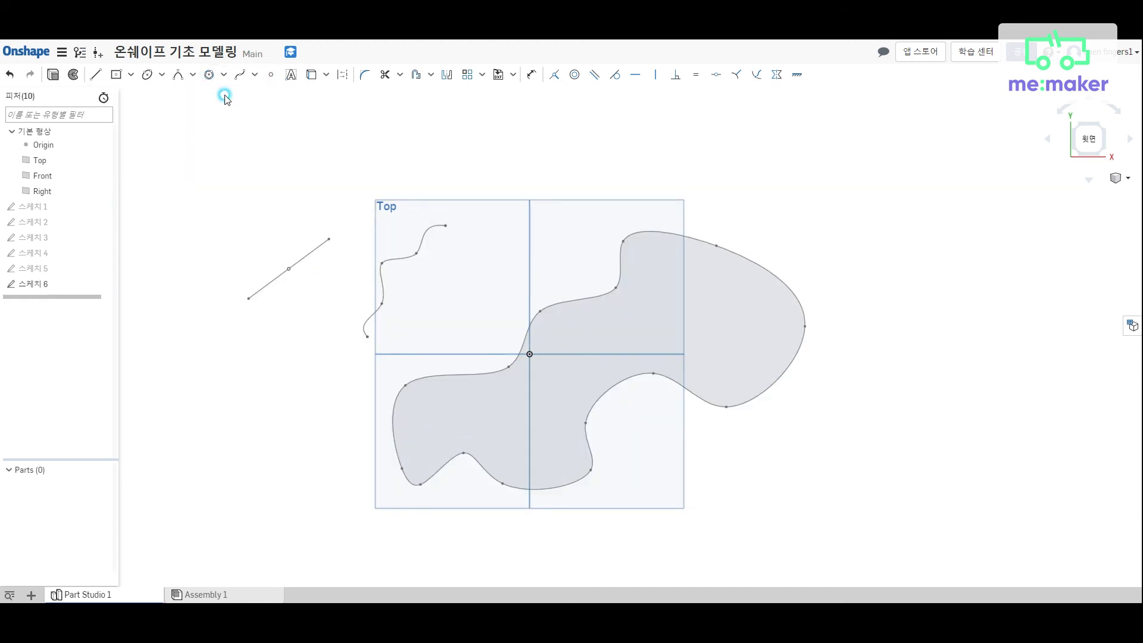
pyautogui.click(103, 284)
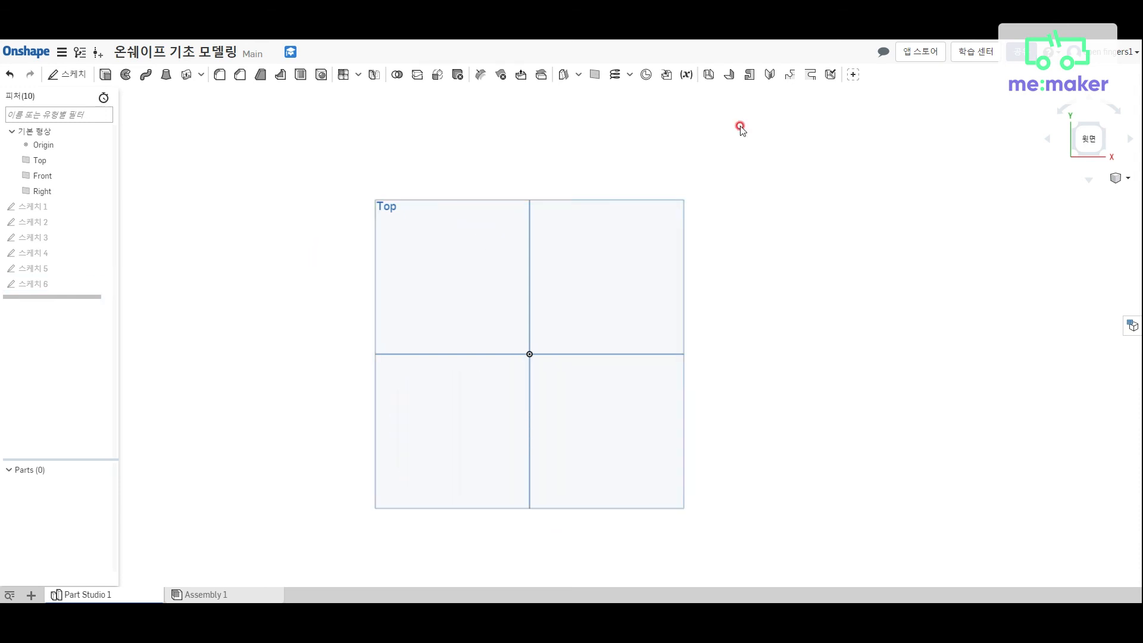